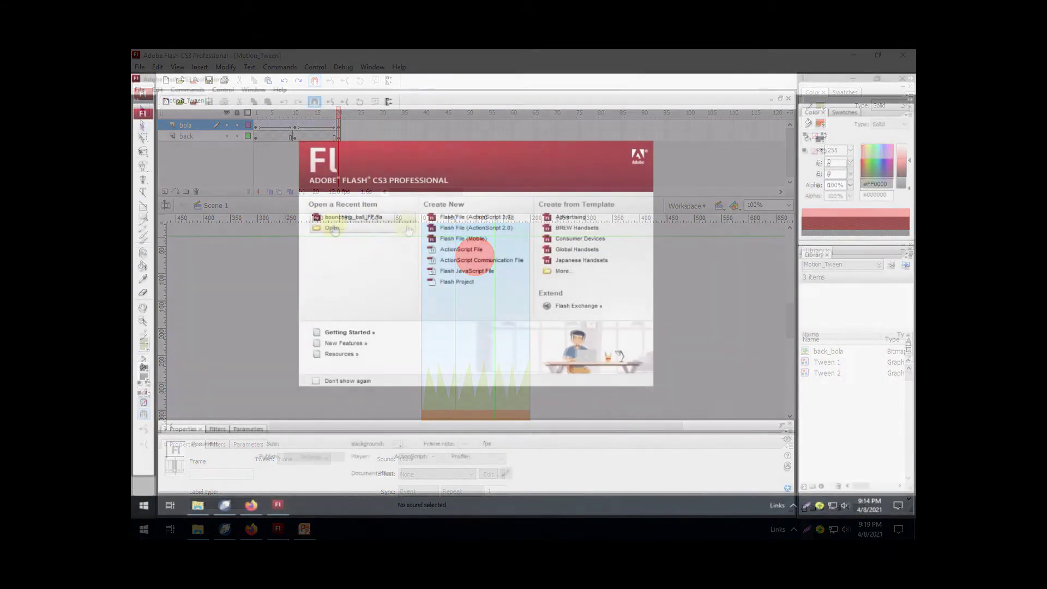
Step: Open the bounching_ball_FF Flash document from the FF_002_FrameToFrame folder
{"action": "left_click", "coordinate": [332, 228]}
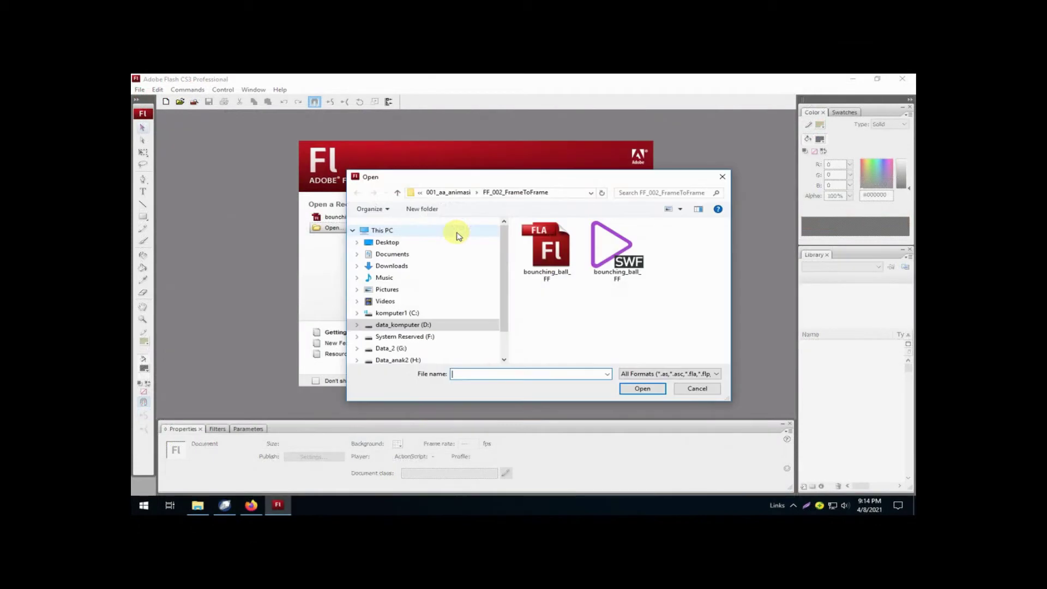
{"action": "left_click", "coordinate": [547, 250]}
{"action": "left_click", "coordinate": [643, 389]}
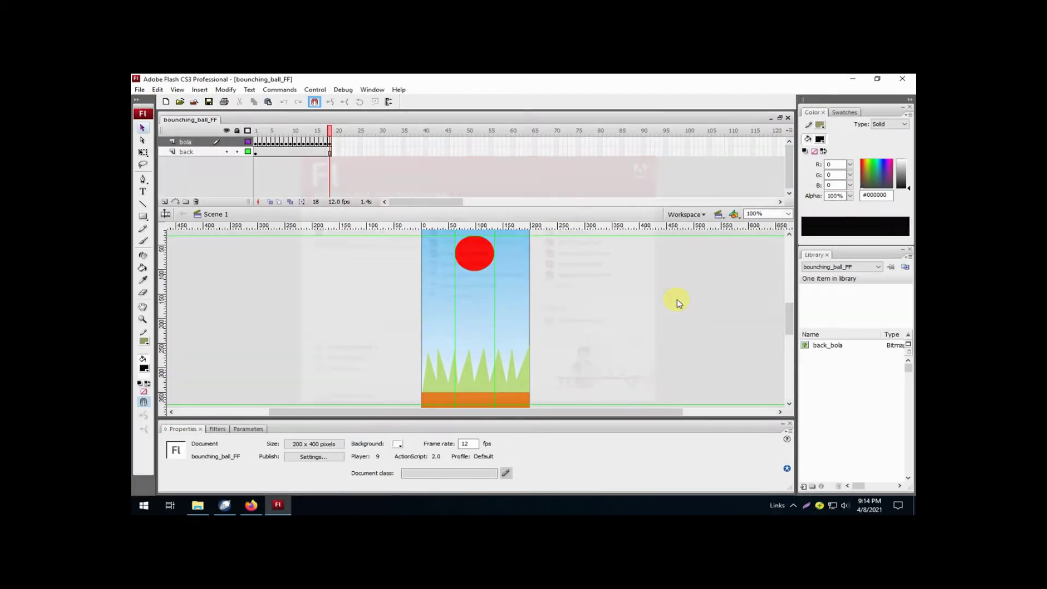
Step: Save a copy of the document as Motion_Tween in the FF_003_MTween folder inside 001_aa_animasi
{"action": "left_click", "coordinate": [140, 91]}
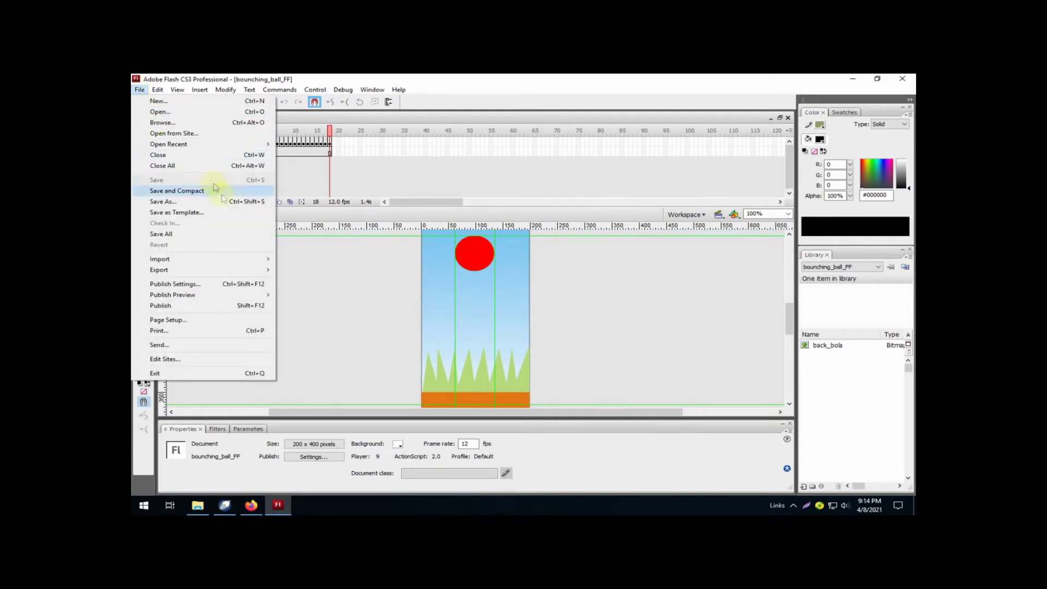
{"action": "left_click", "coordinate": [222, 200]}
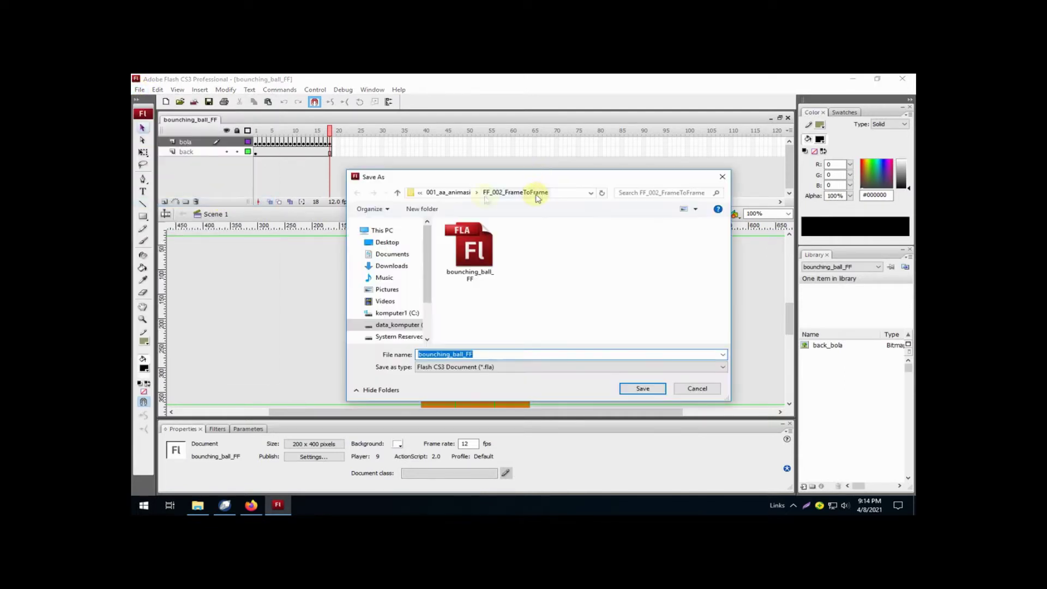
{"action": "left_click", "coordinate": [458, 194]}
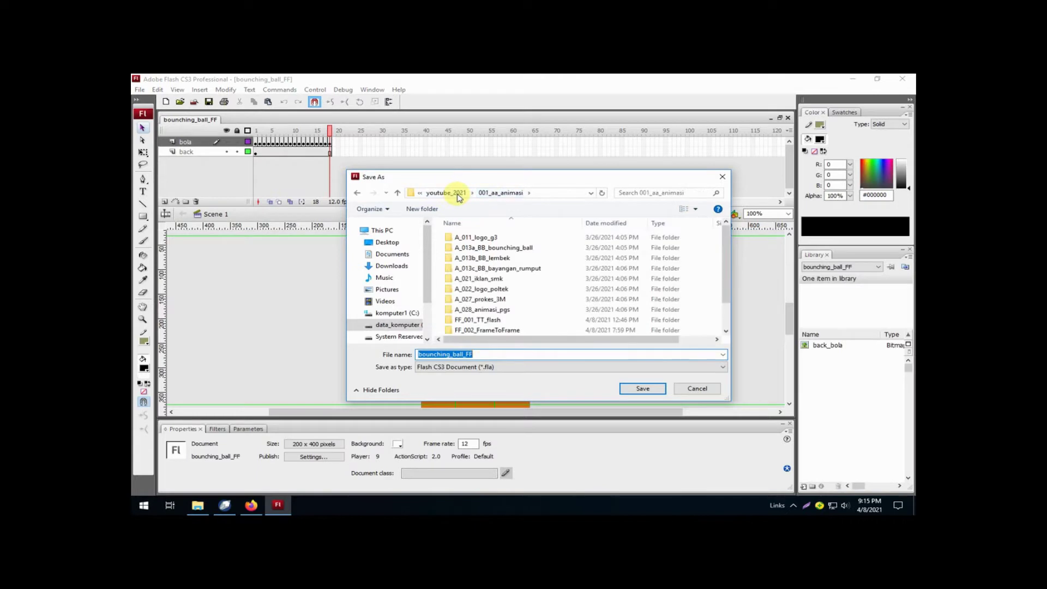
{"action": "left_click", "coordinate": [726, 332]}
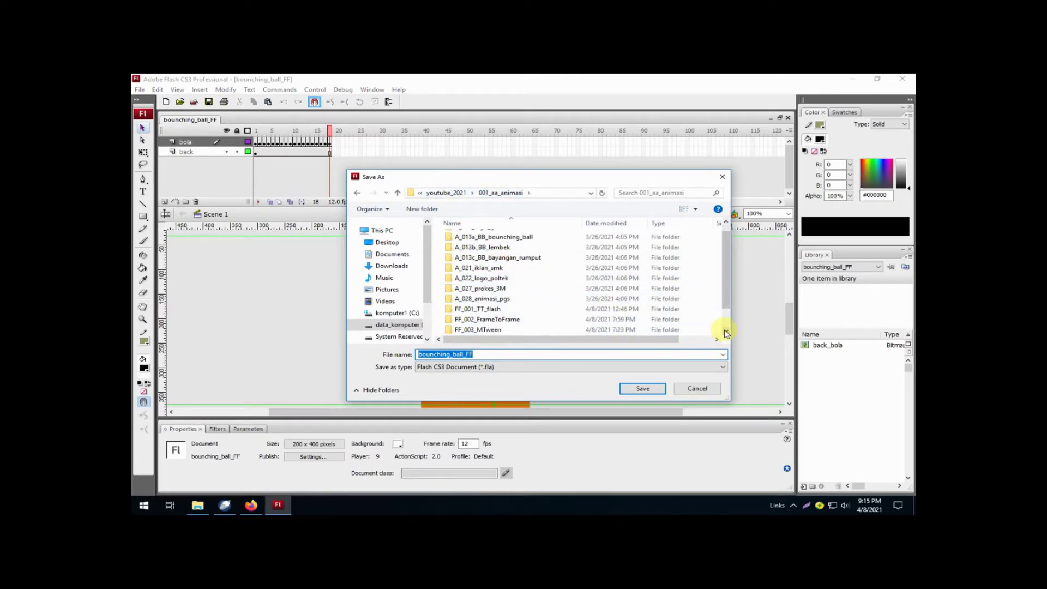
{"action": "double_click", "coordinate": [497, 323]}
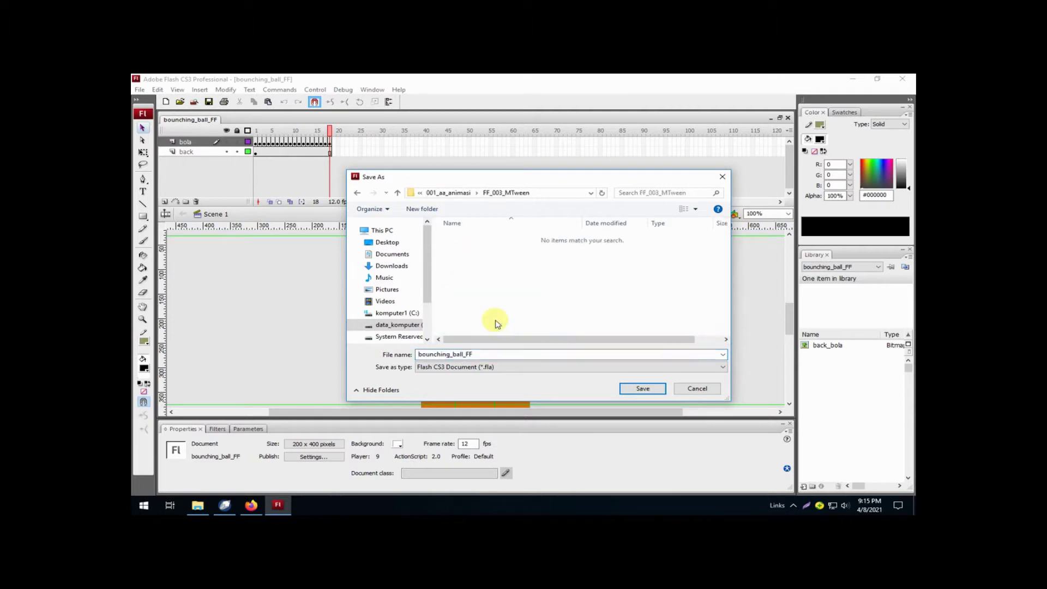
{"action": "double_click", "coordinate": [484, 352]}
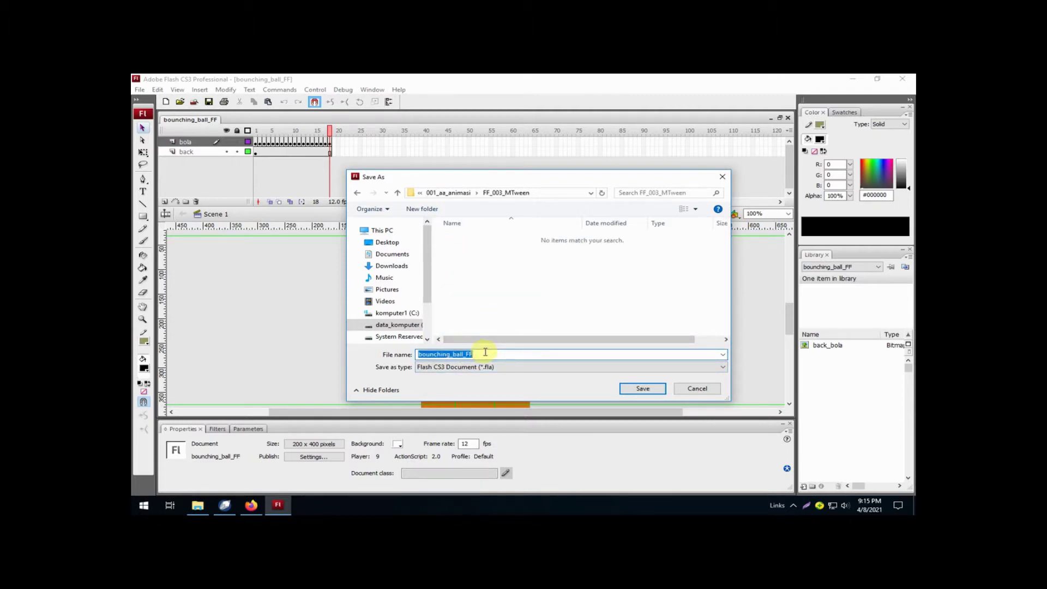
{"action": "type", "text": "Motion_Tween"}
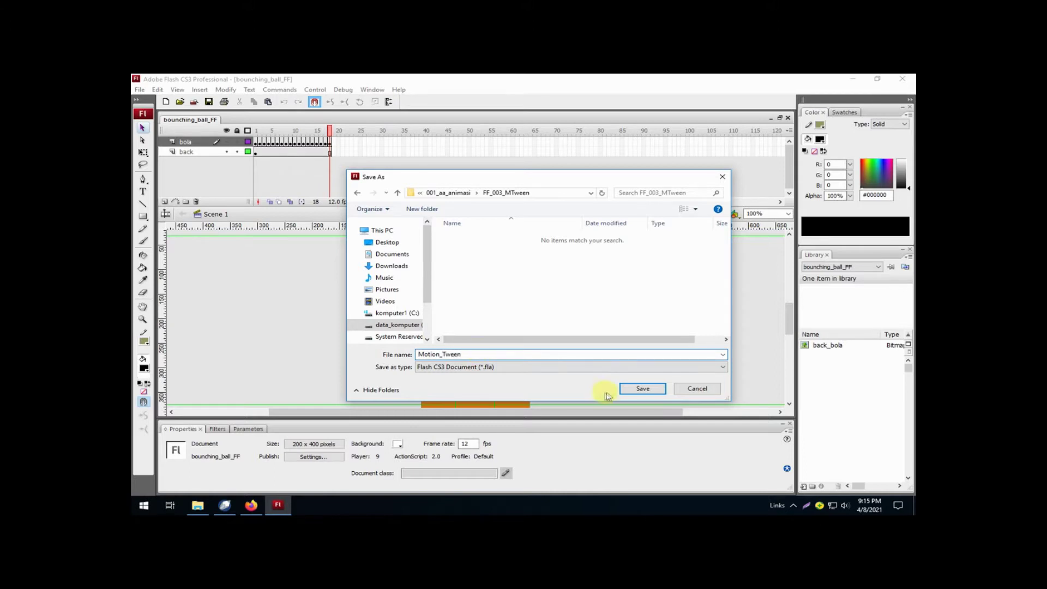
{"action": "left_click", "coordinate": [639, 389]}
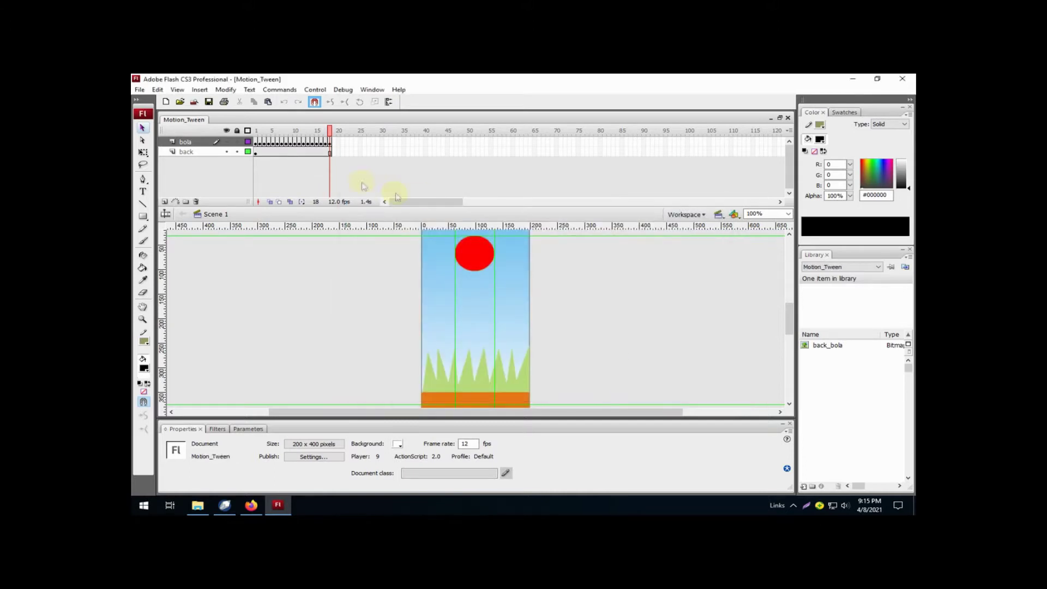
Step: Remove frames 2 through 18 from both the back and bola layers, keeping only frame 1
{"action": "left_click", "coordinate": [260, 153]}
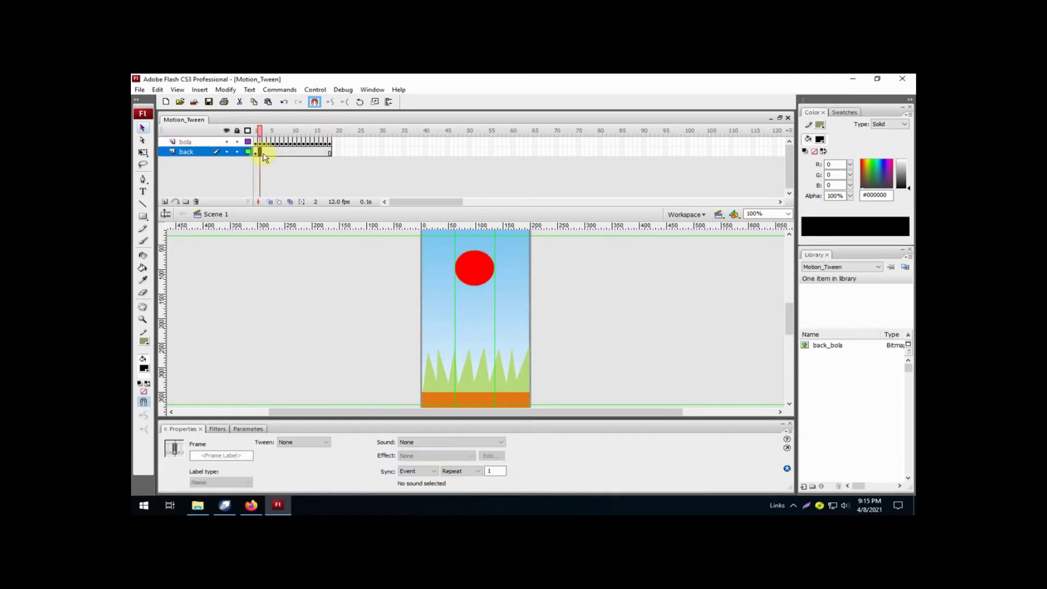
{"action": "left_click", "coordinate": [329, 153], "text": "shift"}
{"action": "right_click", "coordinate": [313, 153]}
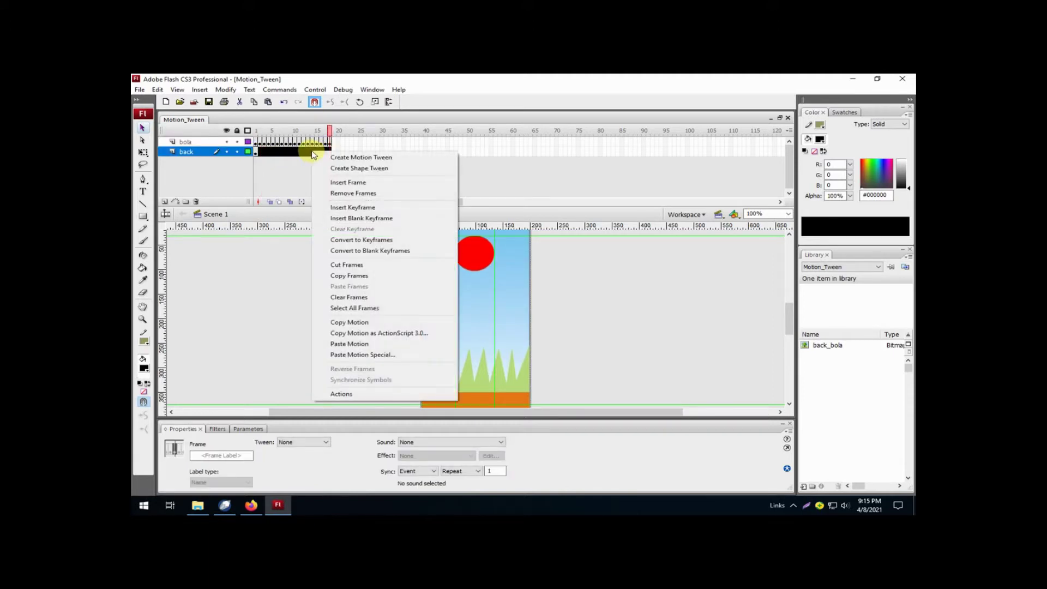
{"action": "left_click", "coordinate": [385, 194]}
{"action": "left_click_drag", "start_coordinate": [262, 145], "coordinate": [327, 145]}
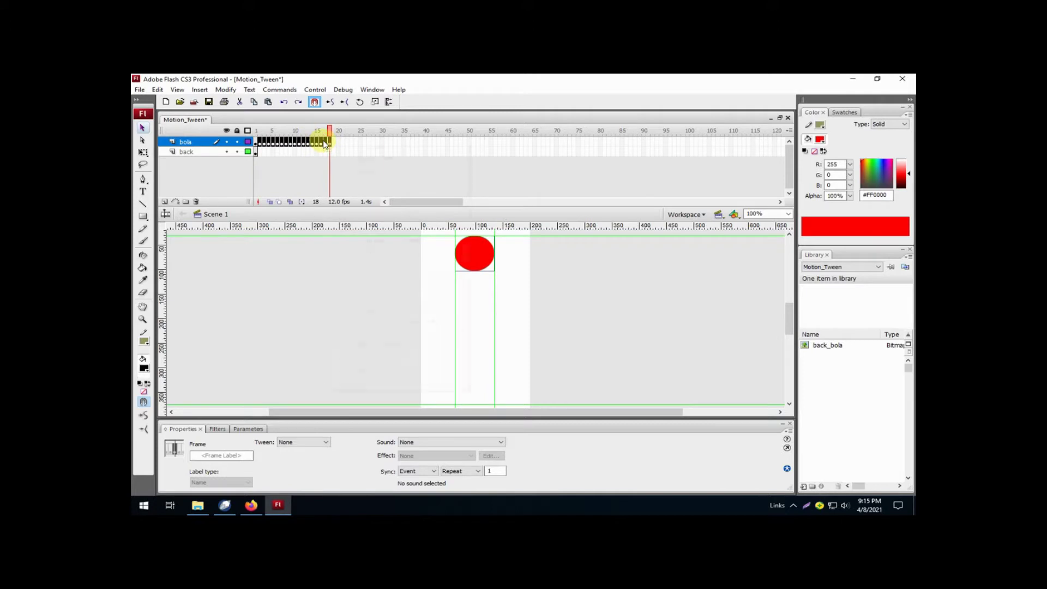
{"action": "right_click", "coordinate": [326, 144]}
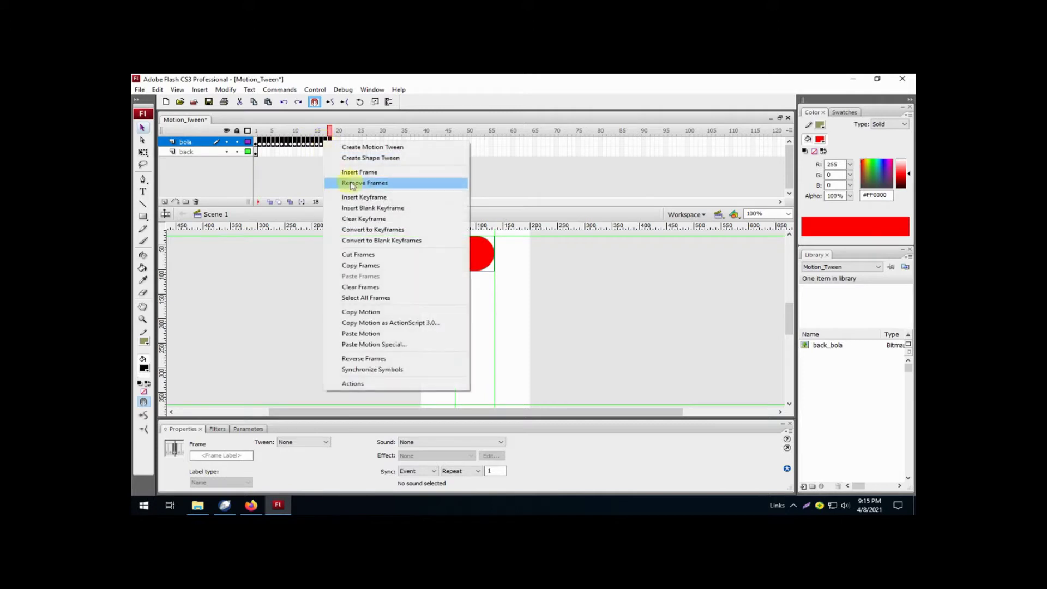
{"action": "left_click", "coordinate": [406, 186]}
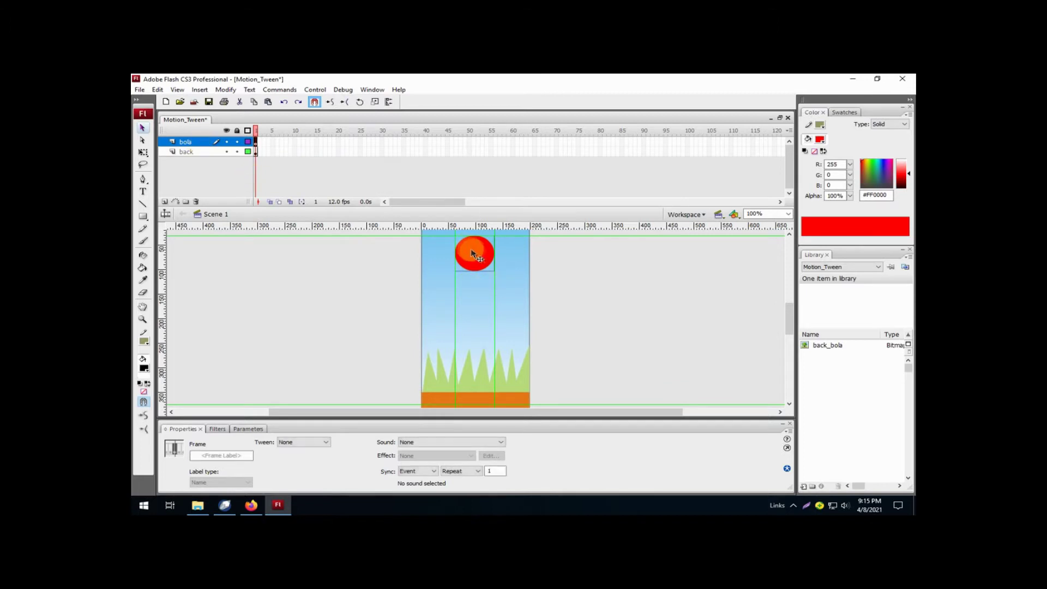
Step: Nudge the ball in frame 1 to about X 63, Y 33, and insert keyframes at frame 10 of the bola and back layers
{"action": "mouse_move", "coordinate": [472, 254]}
{"action": "left_mouse_down"}
{"action": "mouse_move", "coordinate": [505, 270]}
{"action": "mouse_move", "coordinate": [474, 251]}
{"action": "left_mouse_up"}
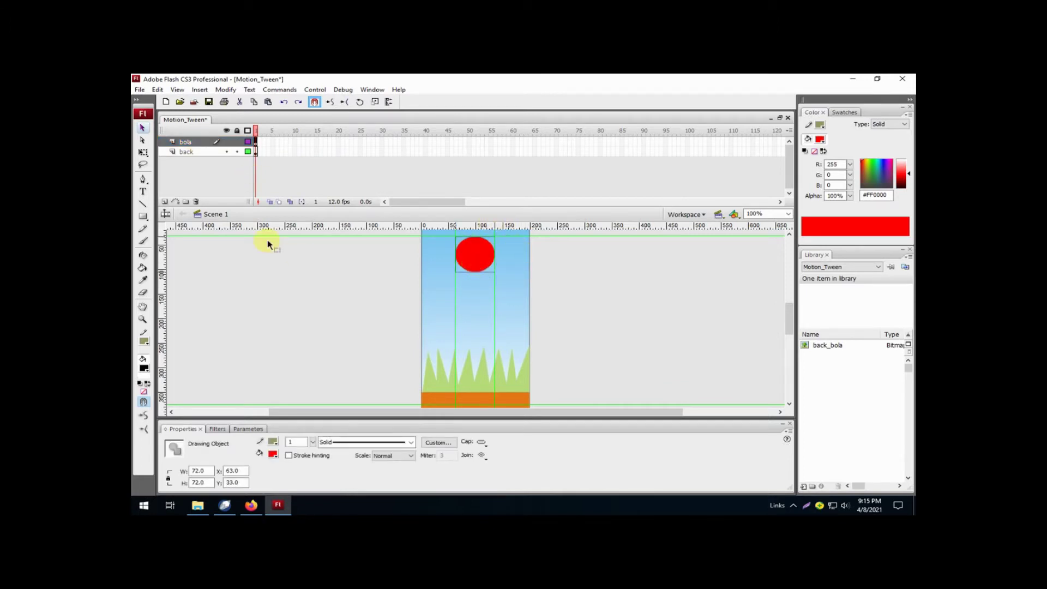
{"action": "left_click", "coordinate": [296, 142]}
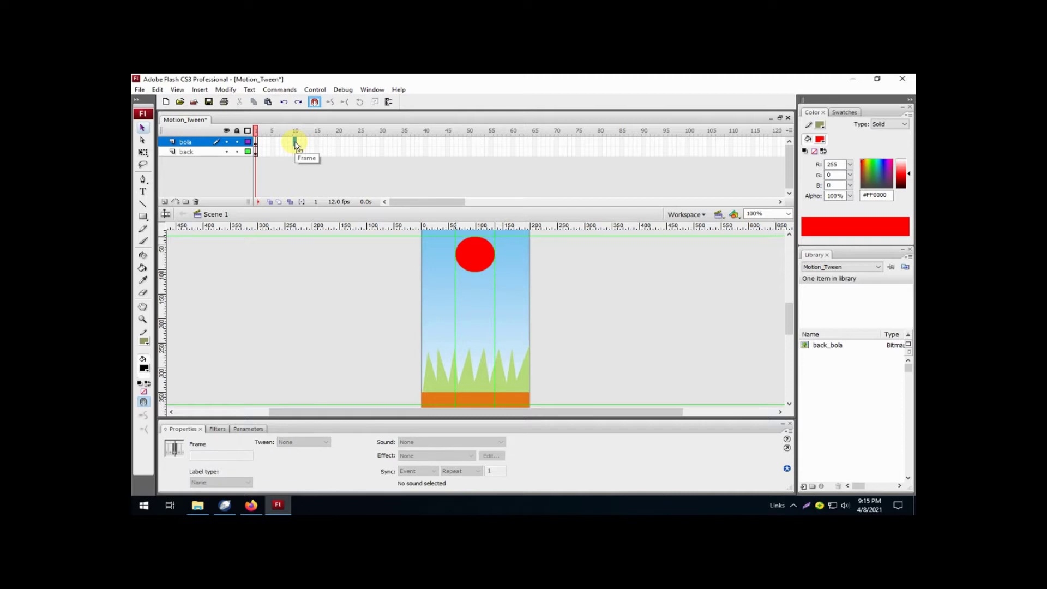
{"action": "right_click", "coordinate": [296, 144]}
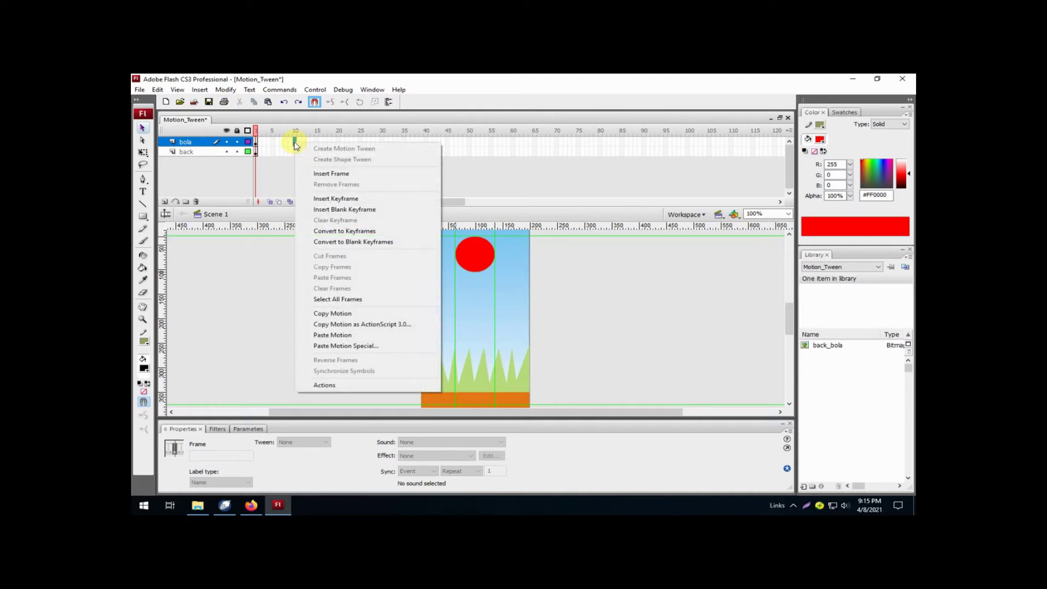
{"action": "left_click", "coordinate": [324, 200]}
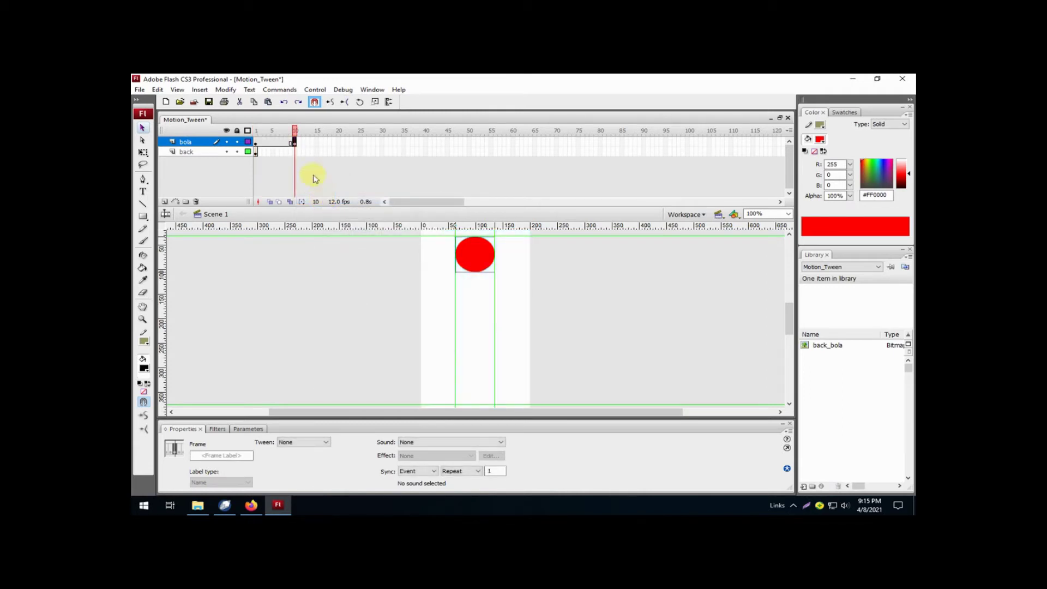
{"action": "left_click", "coordinate": [296, 153]}
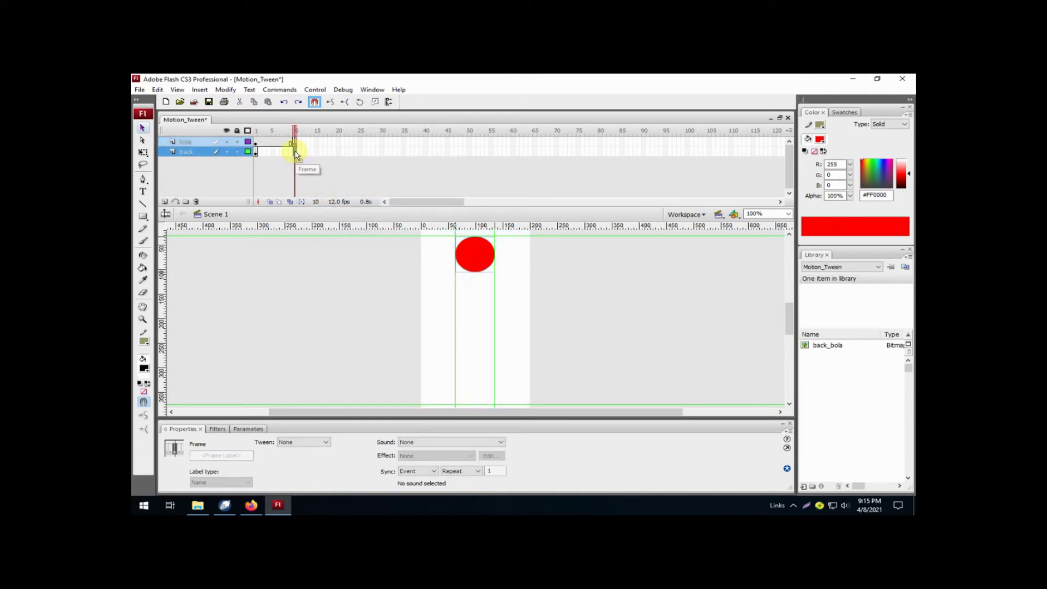
{"action": "right_click", "coordinate": [295, 152]}
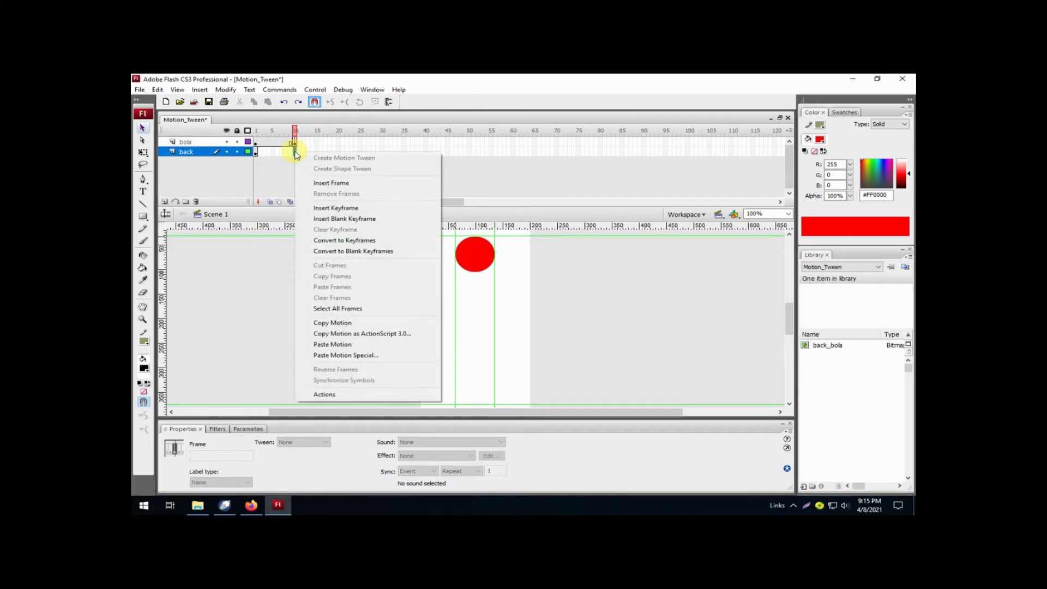
{"action": "left_click", "coordinate": [341, 208]}
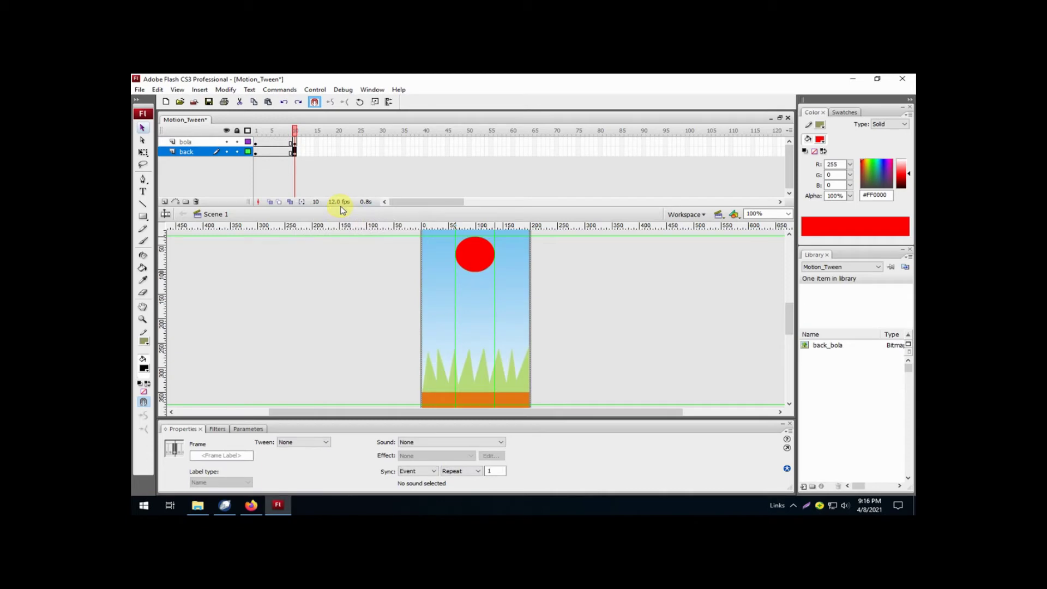
Step: Move the ball in frame 10 of the bola layer straight down onto the ground, at about Y 302
{"action": "left_click", "coordinate": [295, 143]}
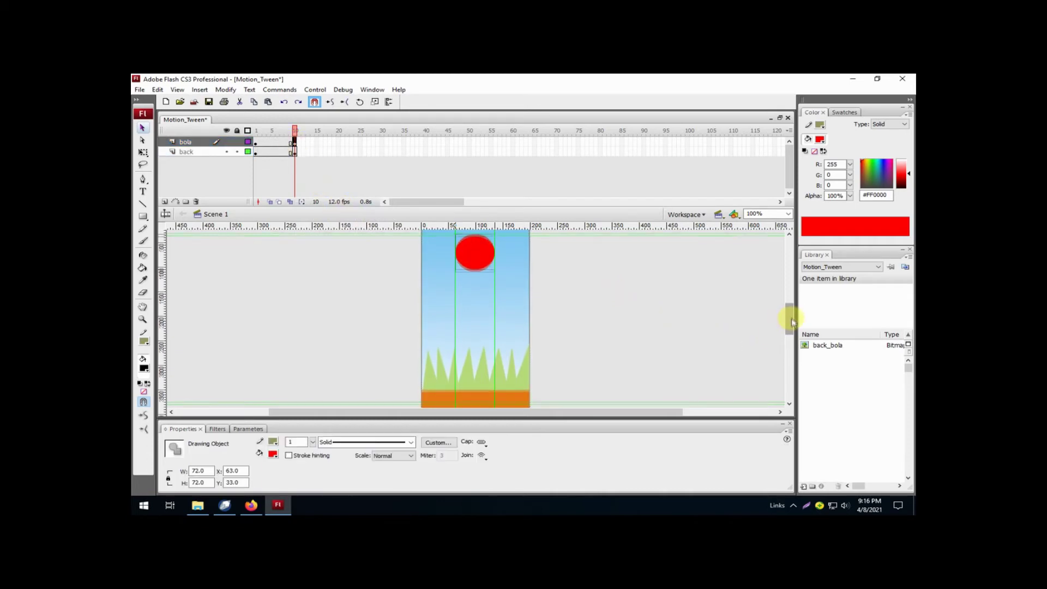
{"action": "scroll", "coordinate": [790, 318], "scroll_direction": "down", "scroll_amount": 1}
{"action": "left_click_drag", "start_coordinate": [474, 264], "coordinate": [475, 379]}
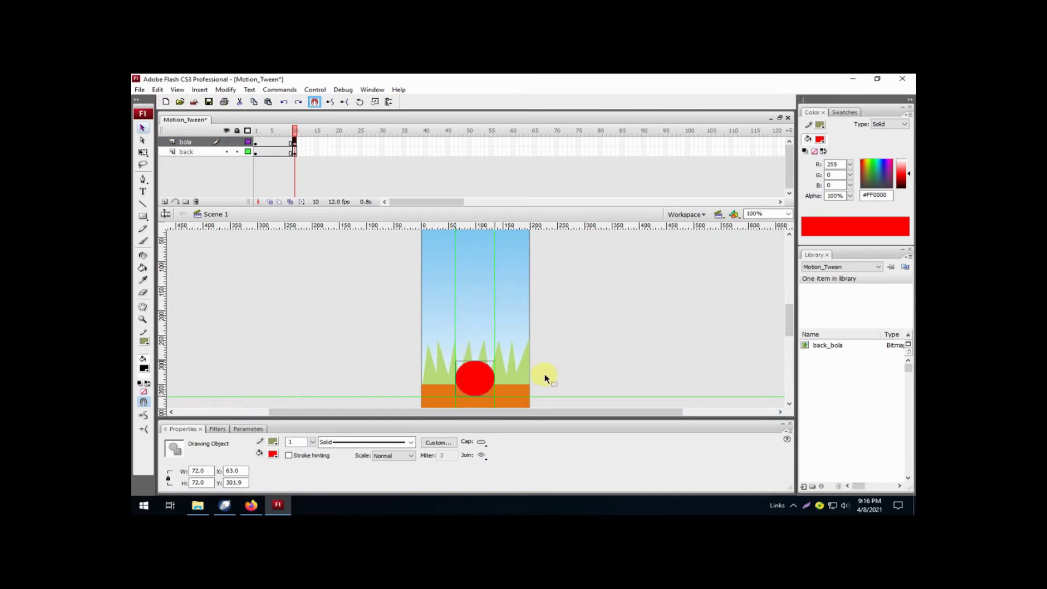
Step: Create a motion tween between frames 1 and 10 of the bola layer and preview the ball's fall
{"action": "left_click", "coordinate": [261, 144]}
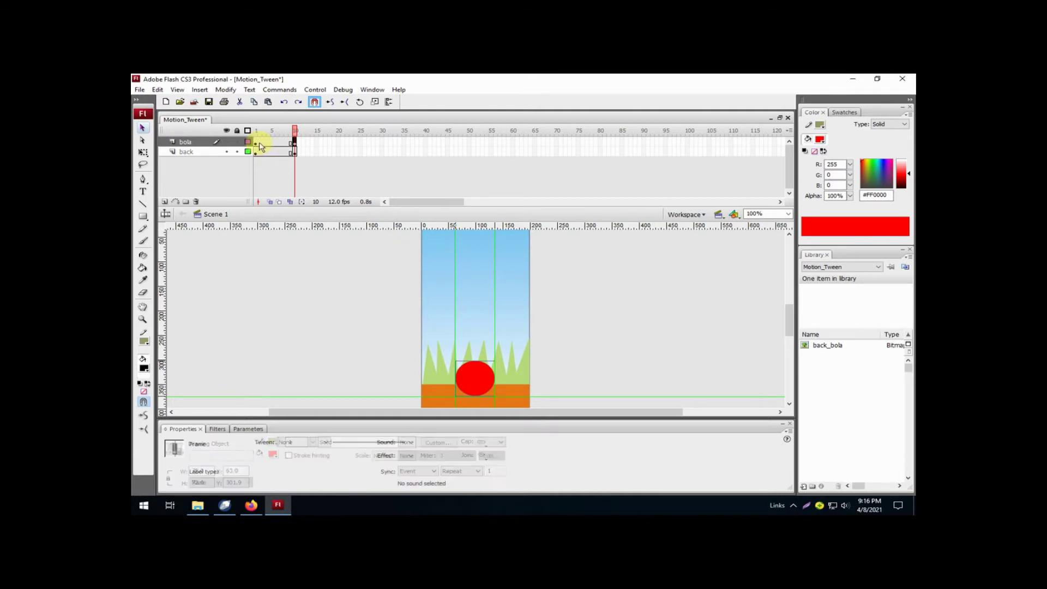
{"action": "left_click", "coordinate": [264, 144]}
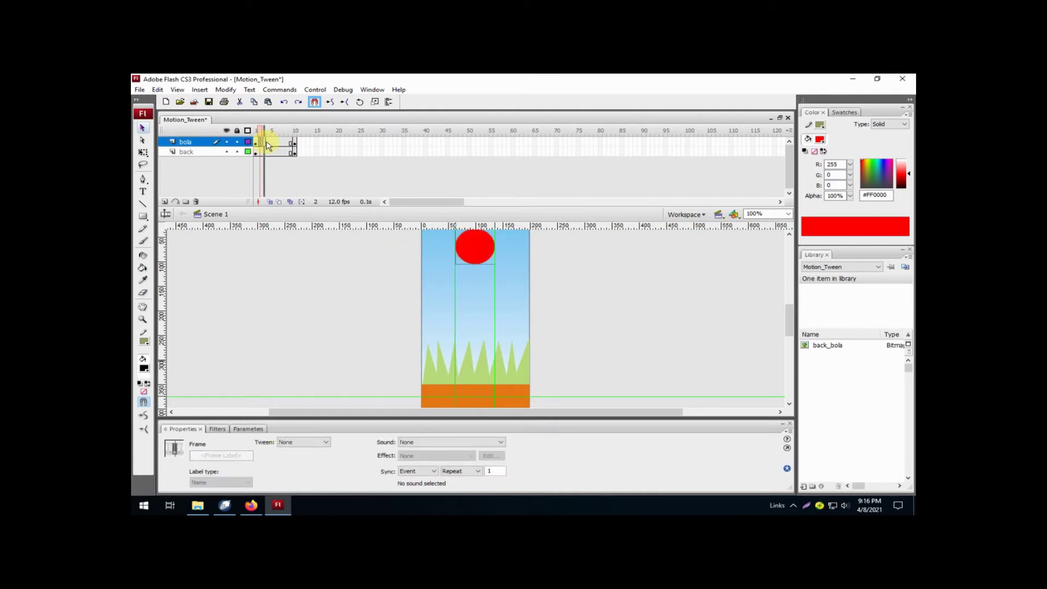
{"action": "left_click", "coordinate": [294, 143]}
{"action": "left_click_drag", "start_coordinate": [296, 149], "coordinate": [274, 150]}
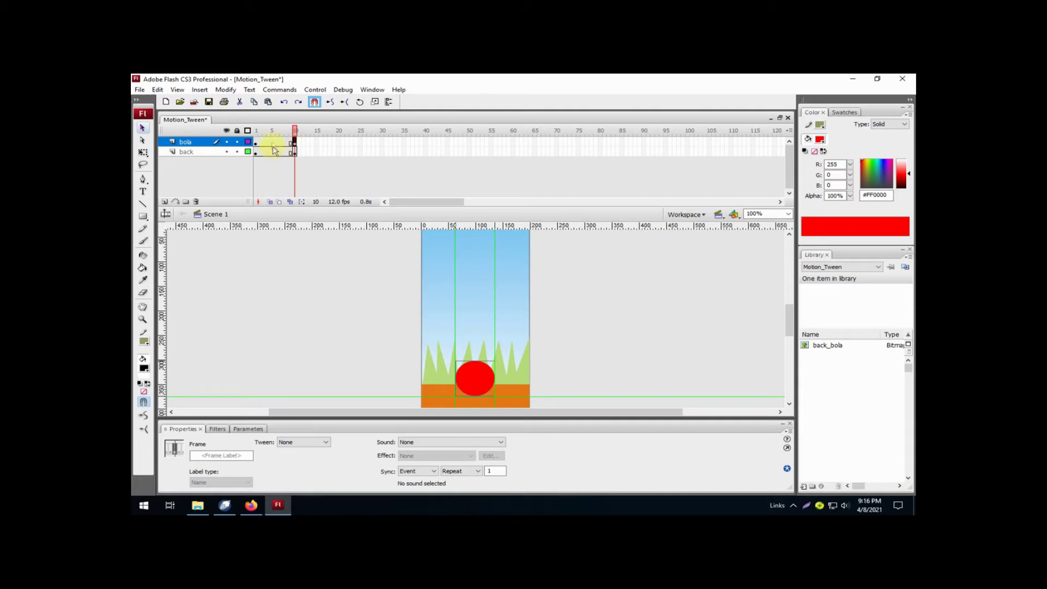
{"action": "left_click", "coordinate": [273, 144]}
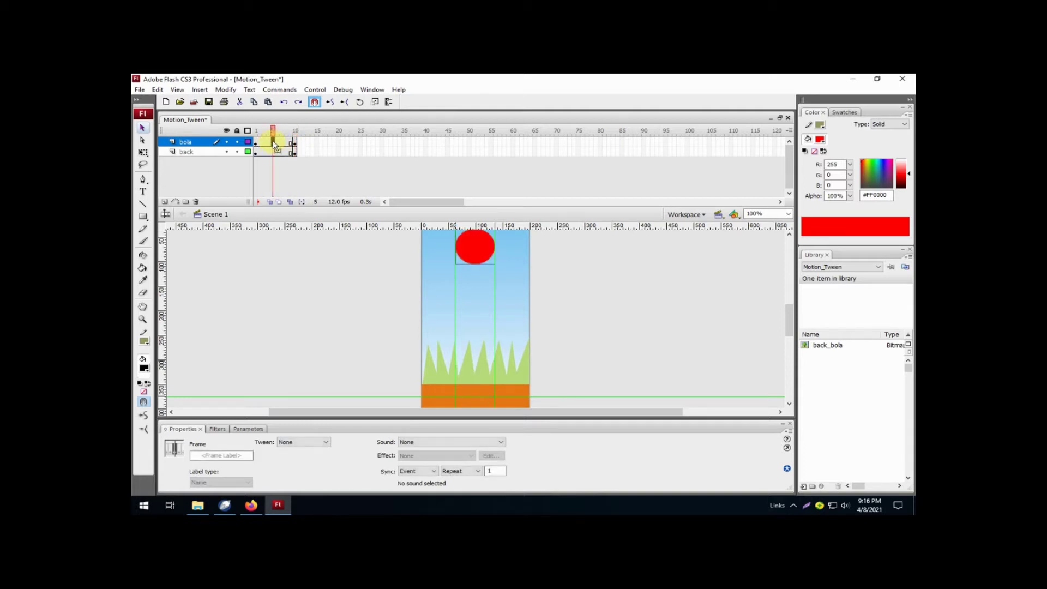
{"action": "right_click", "coordinate": [274, 145]}
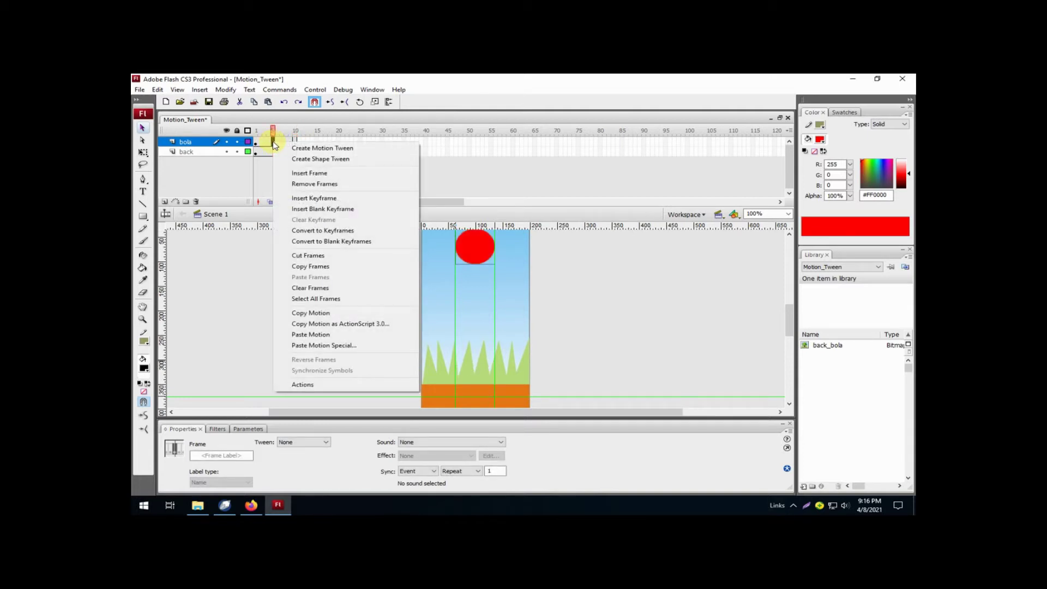
{"action": "left_click", "coordinate": [352, 152]}
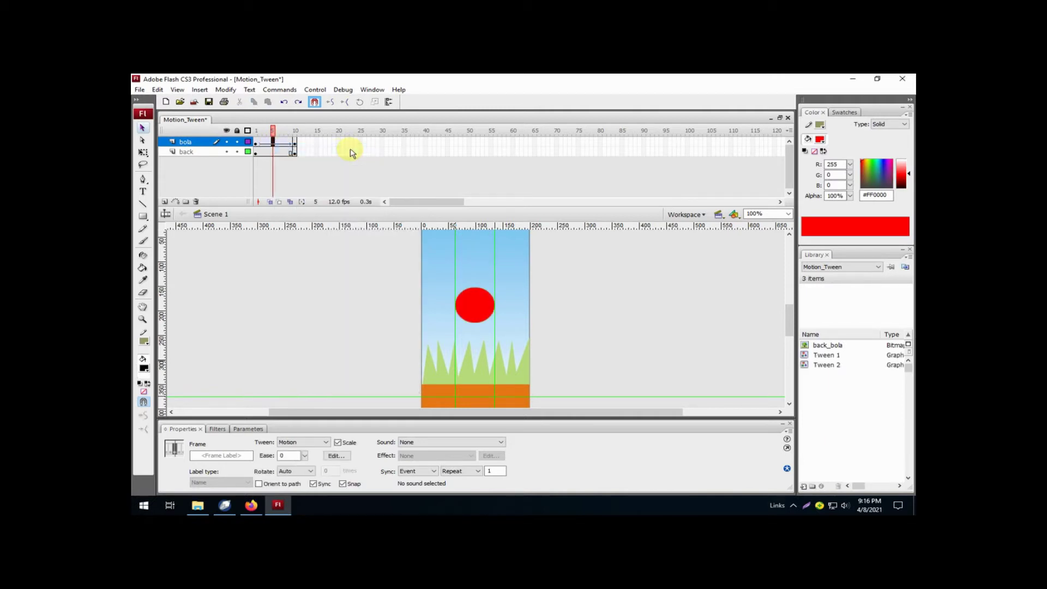
{"action": "mouse_move", "coordinate": [274, 135]}
{"action": "left_mouse_down"}
{"action": "mouse_move", "coordinate": [257, 134]}
{"action": "mouse_move", "coordinate": [294, 133]}
{"action": "left_mouse_up"}
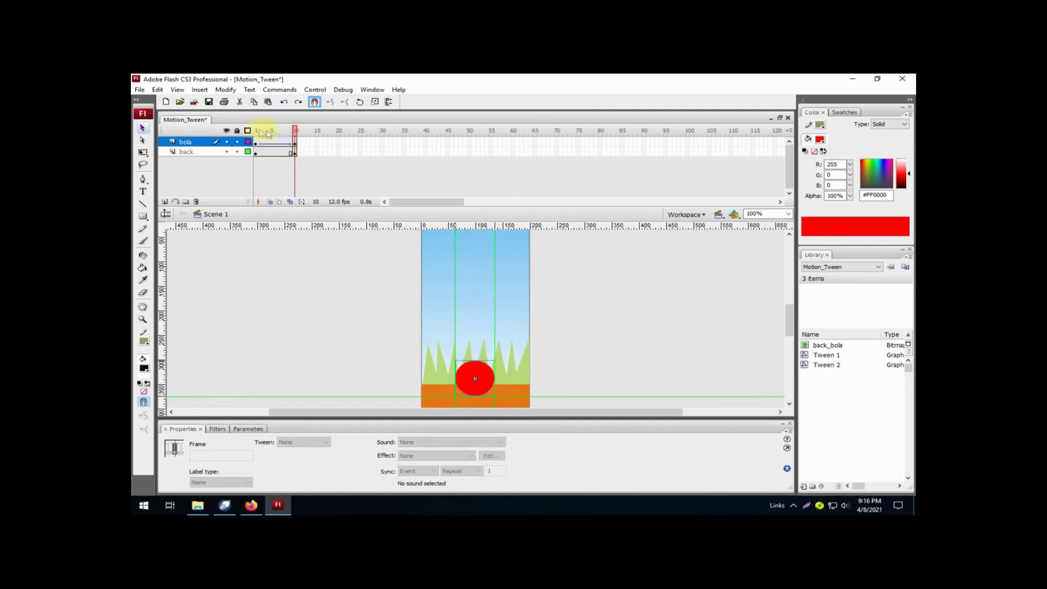
{"action": "left_click", "coordinate": [256, 131]}
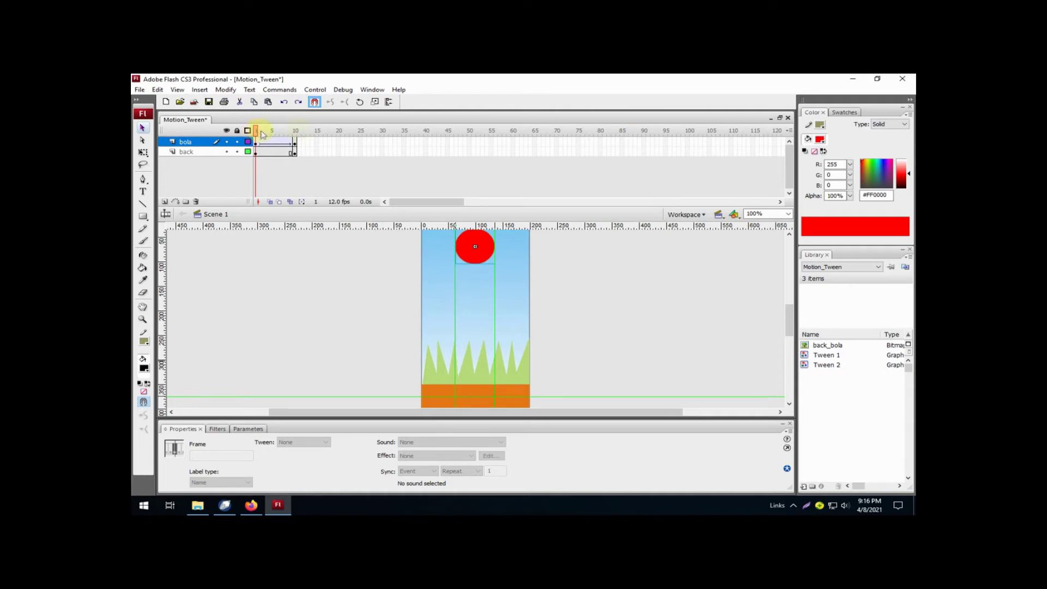
{"action": "left_click", "coordinate": [295, 132]}
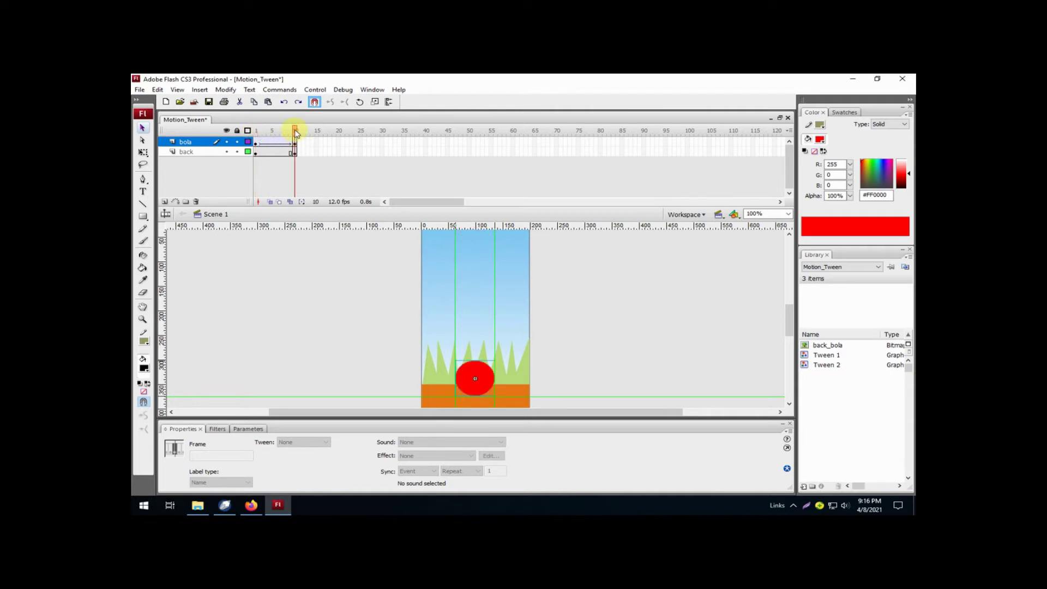
Step: Insert a keyframe at frame 20 of the bola layer
{"action": "left_click", "coordinate": [339, 142]}
{"action": "right_click", "coordinate": [339, 143]}
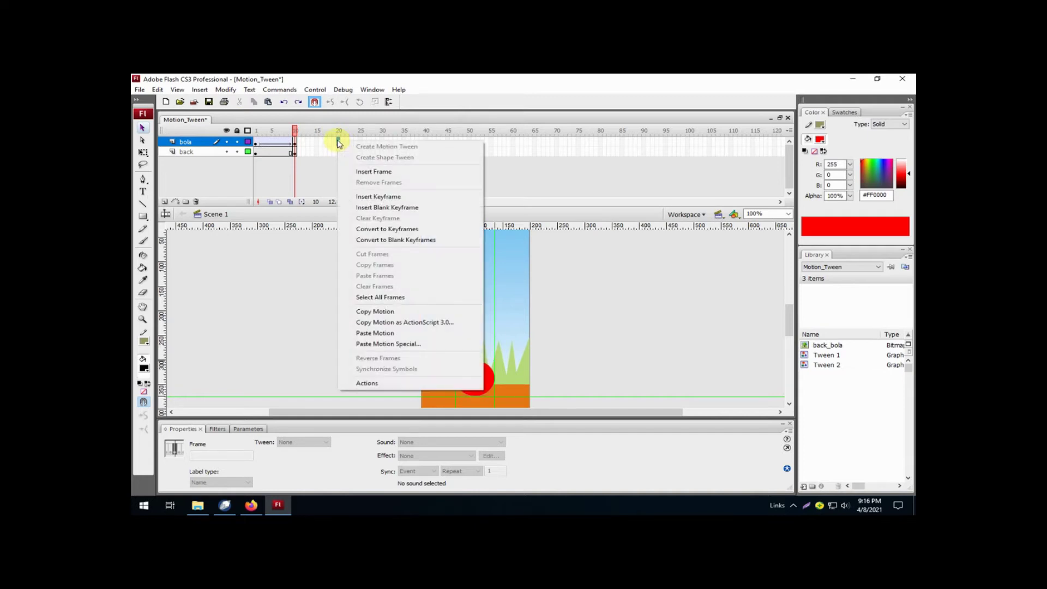
{"action": "left_click", "coordinate": [396, 197]}
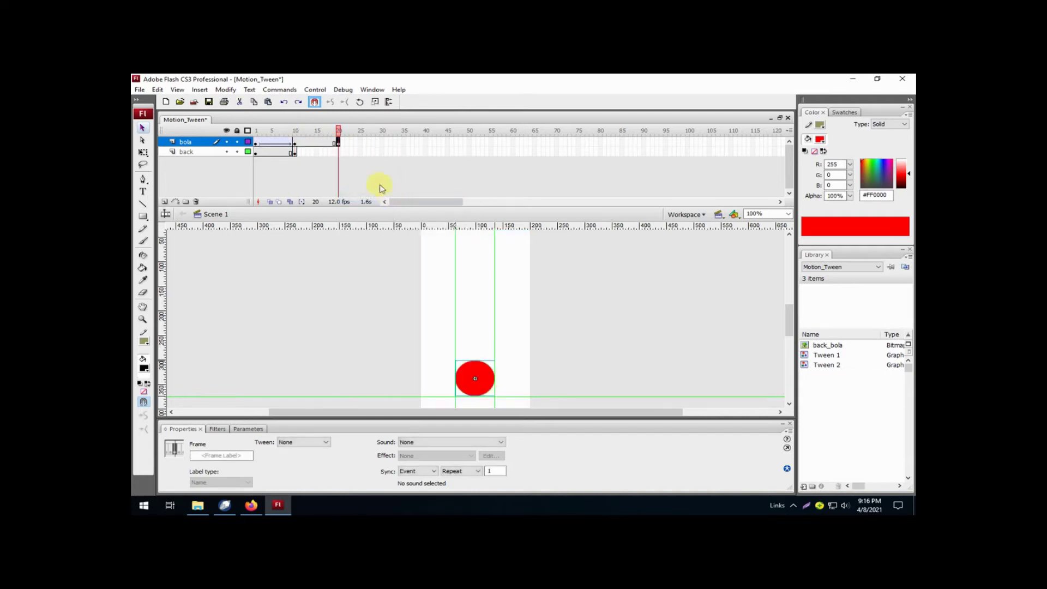
Step: Insert a keyframe at frame 20 of the back layer
{"action": "left_click", "coordinate": [340, 153]}
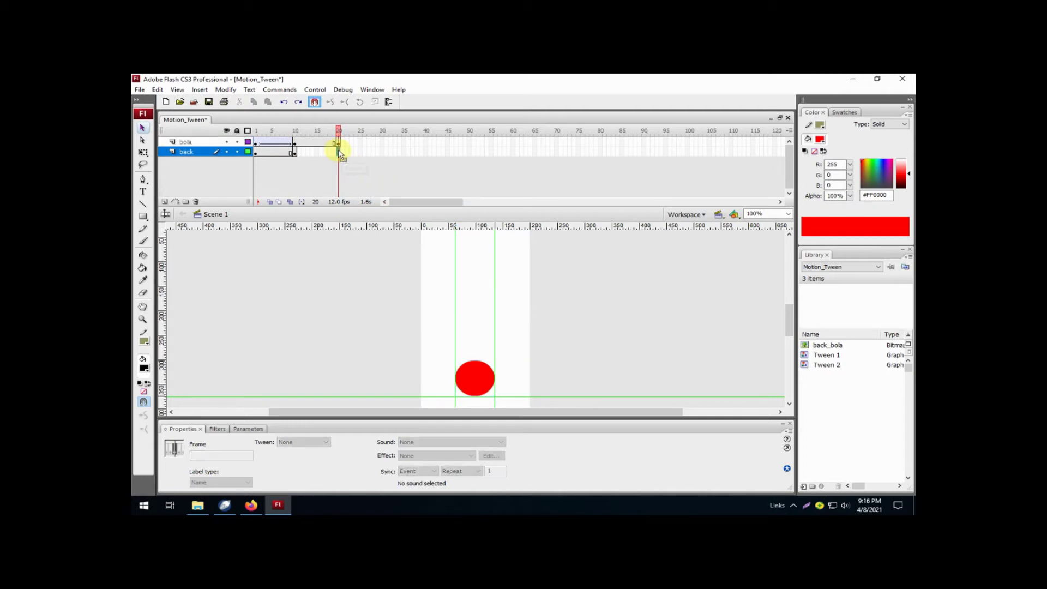
{"action": "right_click", "coordinate": [340, 154]}
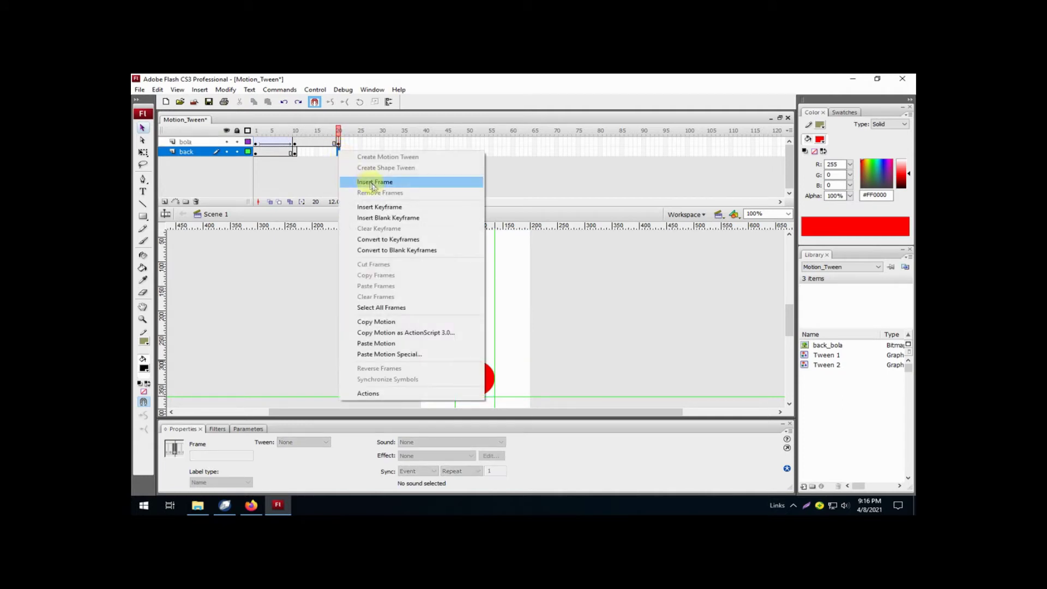
{"action": "left_click", "coordinate": [399, 208]}
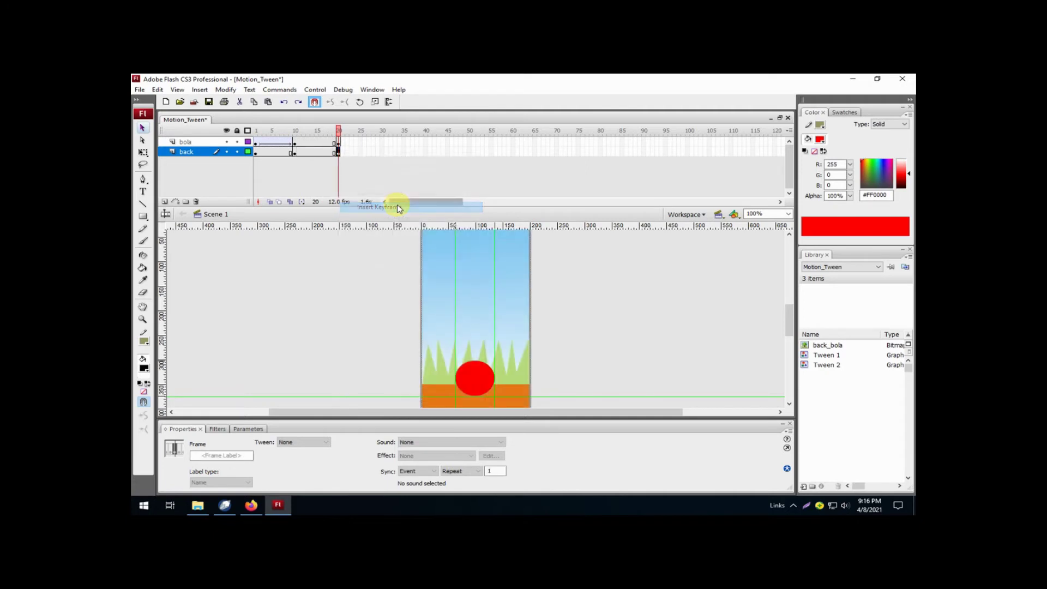
Step: Move the ball in frame 20 of the bola layer straight up to the horizontal guide near the top of the stage
{"action": "left_click", "coordinate": [338, 143]}
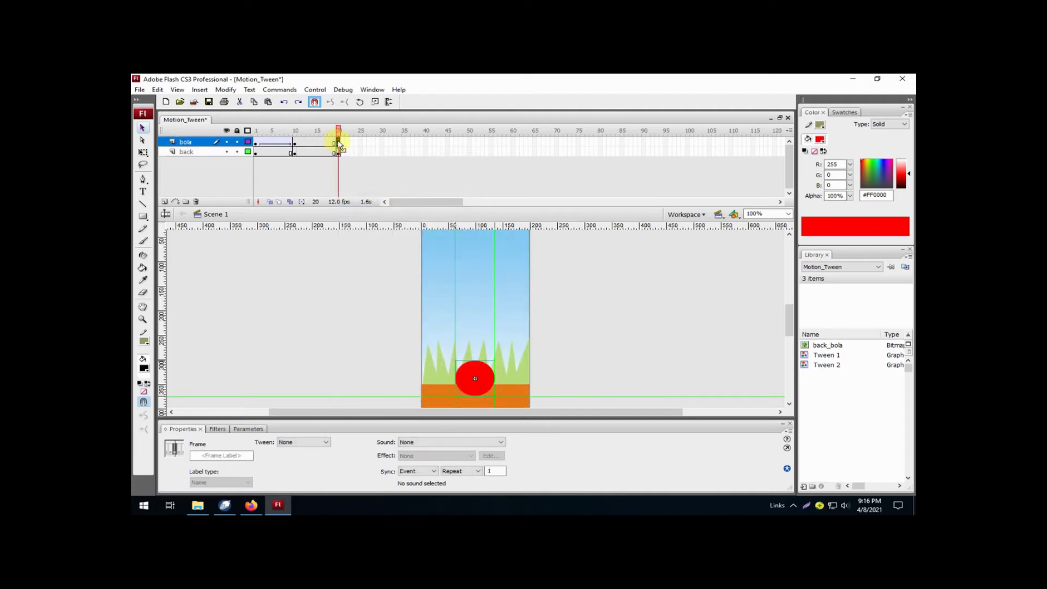
{"action": "left_click", "coordinate": [316, 143]}
{"action": "left_click", "coordinate": [339, 144]}
{"action": "left_click_drag", "start_coordinate": [794, 313], "coordinate": [791, 312]}
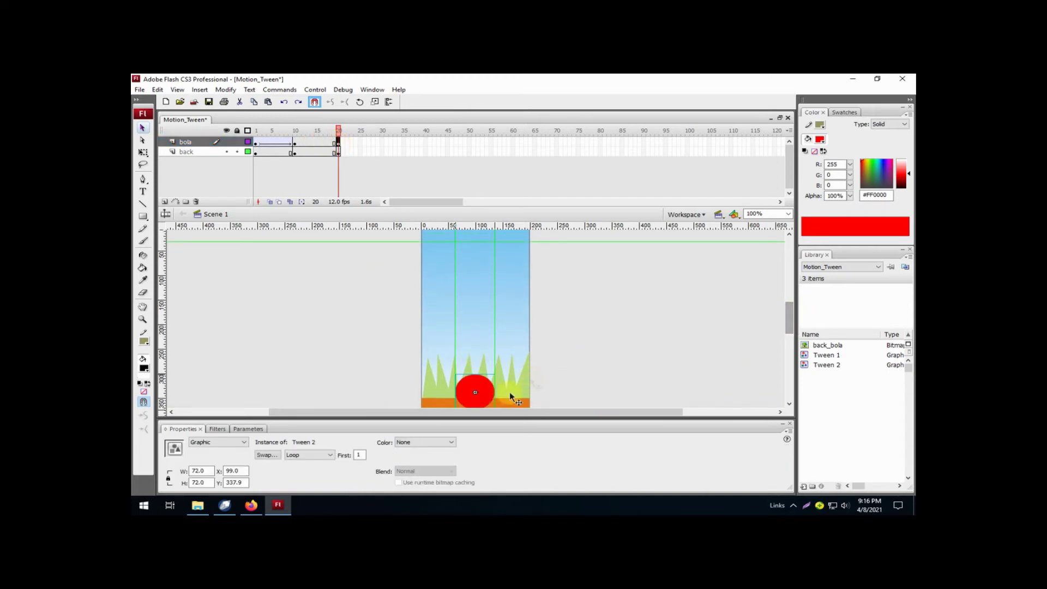
{"action": "left_click", "coordinate": [476, 391]}
{"action": "left_click_drag", "start_coordinate": [483, 389], "coordinate": [484, 262]}
Step: Create a motion tween between frames 10 and 20 of the bola layer and scrub through the ball's rise
{"action": "left_click", "coordinate": [309, 143]}
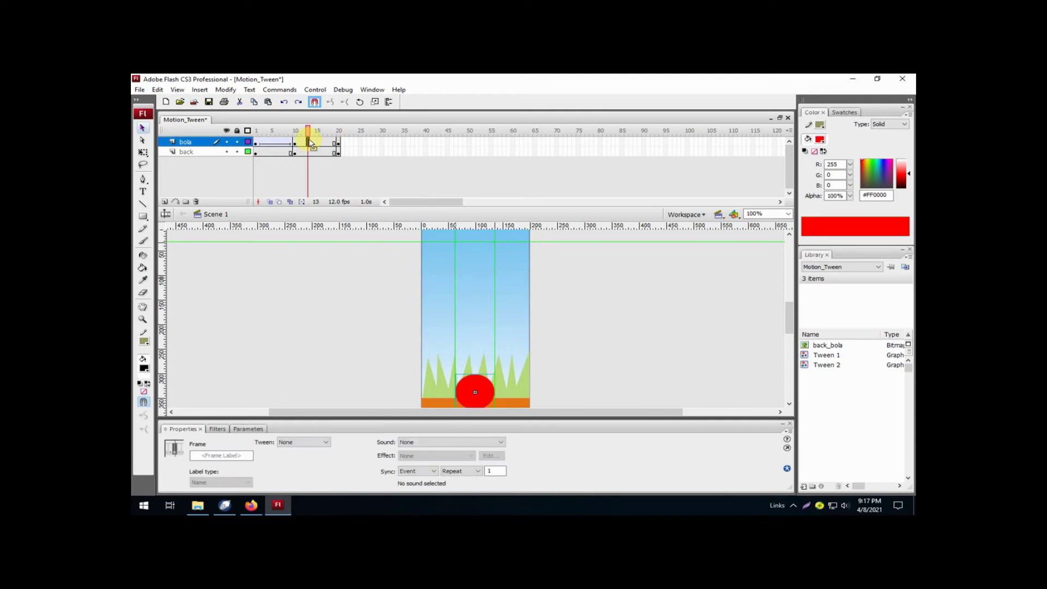
{"action": "right_click", "coordinate": [311, 143]}
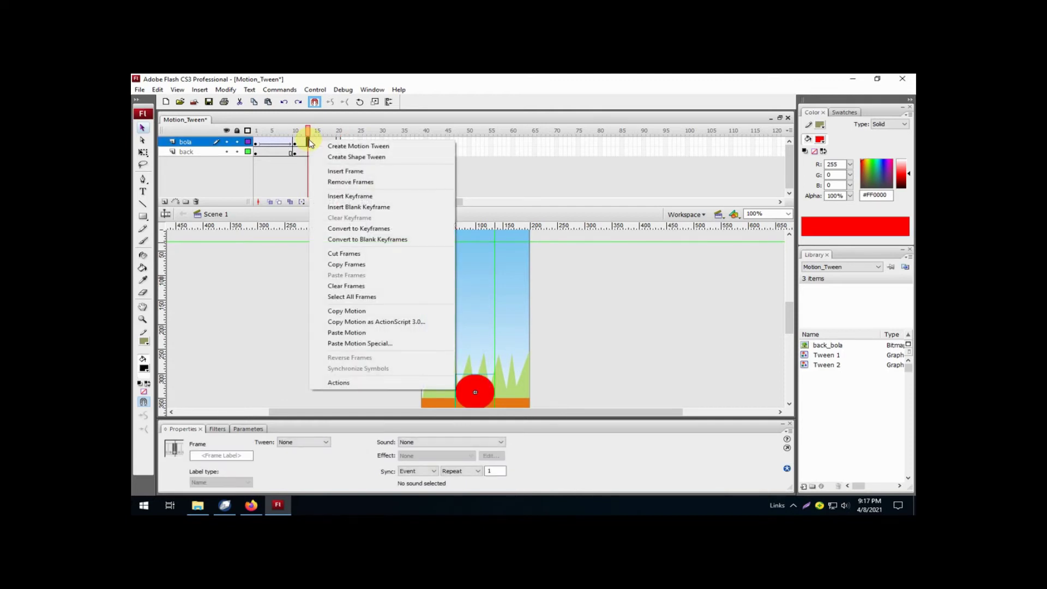
{"action": "left_click", "coordinate": [316, 146]}
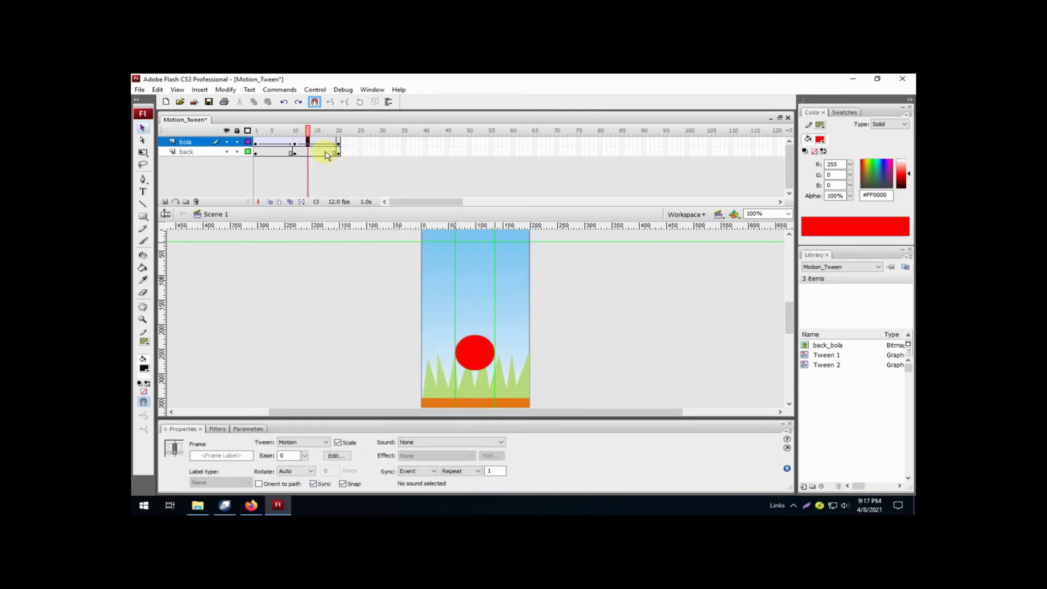
{"action": "left_click_drag", "start_coordinate": [309, 133], "coordinate": [339, 133]}
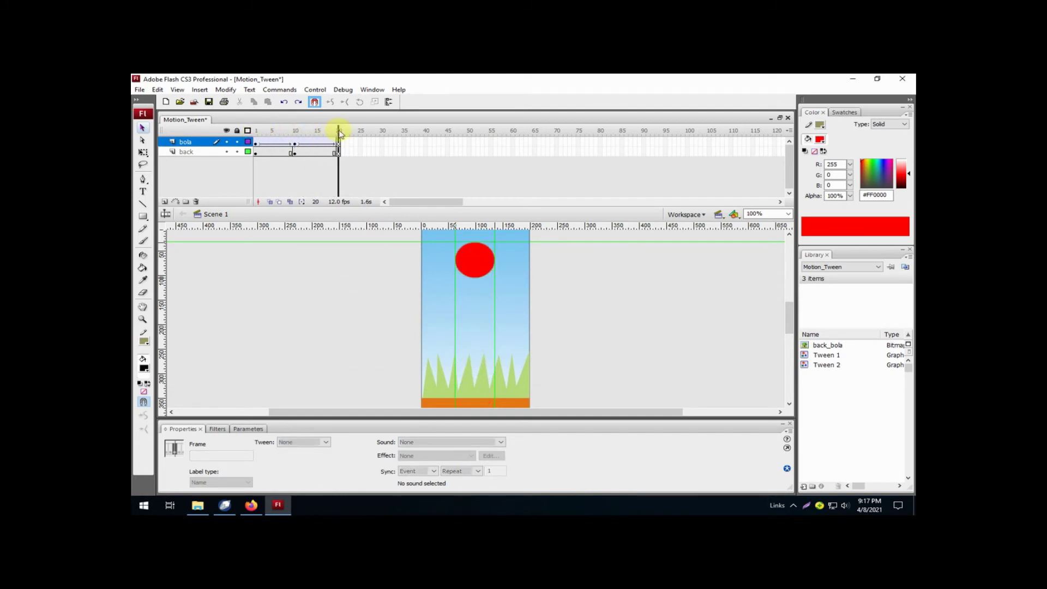
Step: Play the bouncing ball animation on the timeline twice, then preview it with Test Movie and close the preview
{"action": "left_click", "coordinate": [313, 90]}
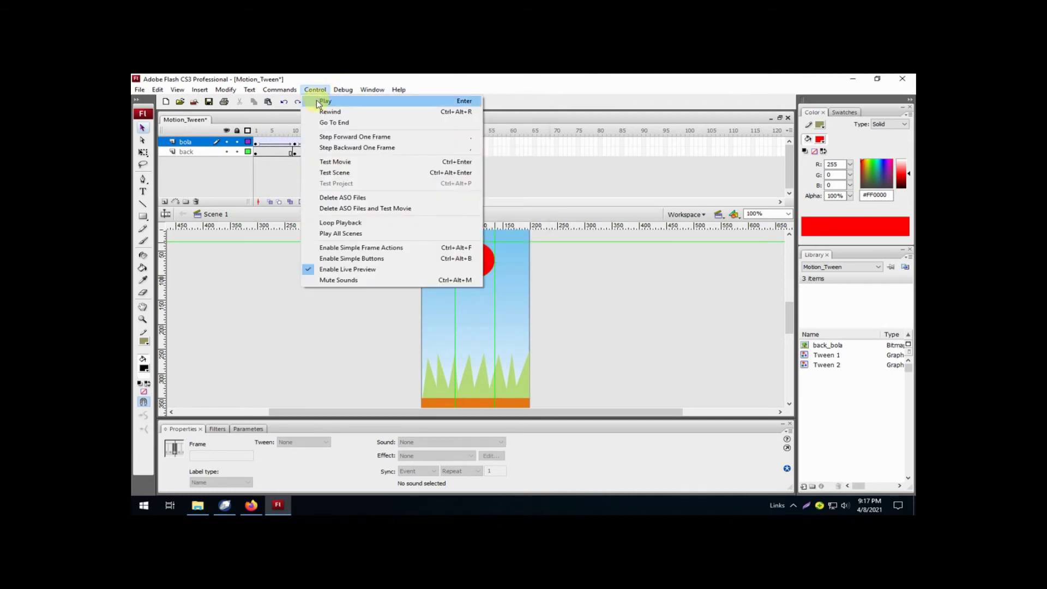
{"action": "left_click", "coordinate": [322, 101]}
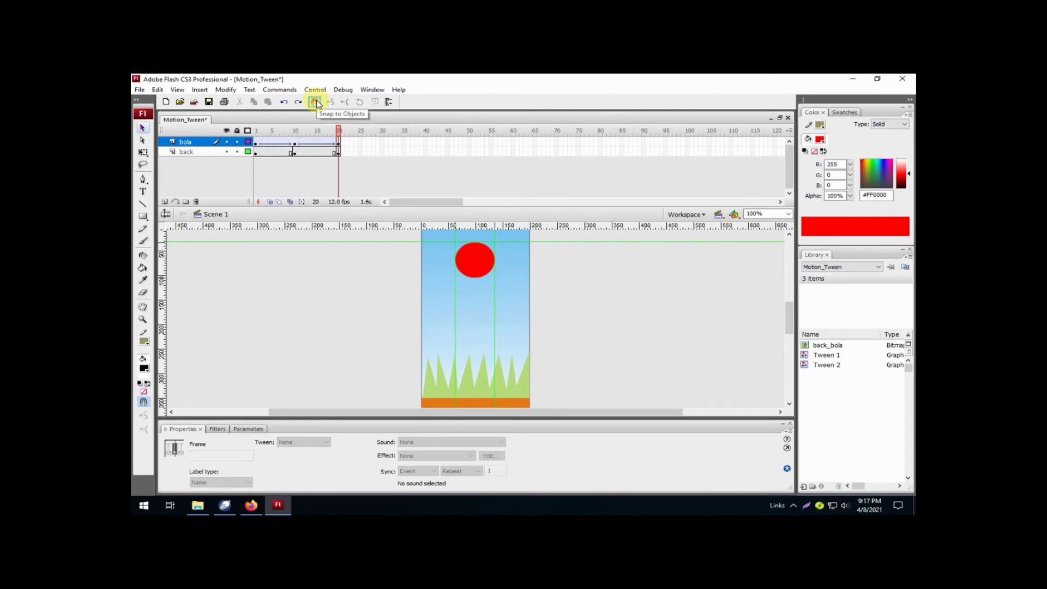
{"action": "left_click", "coordinate": [315, 90]}
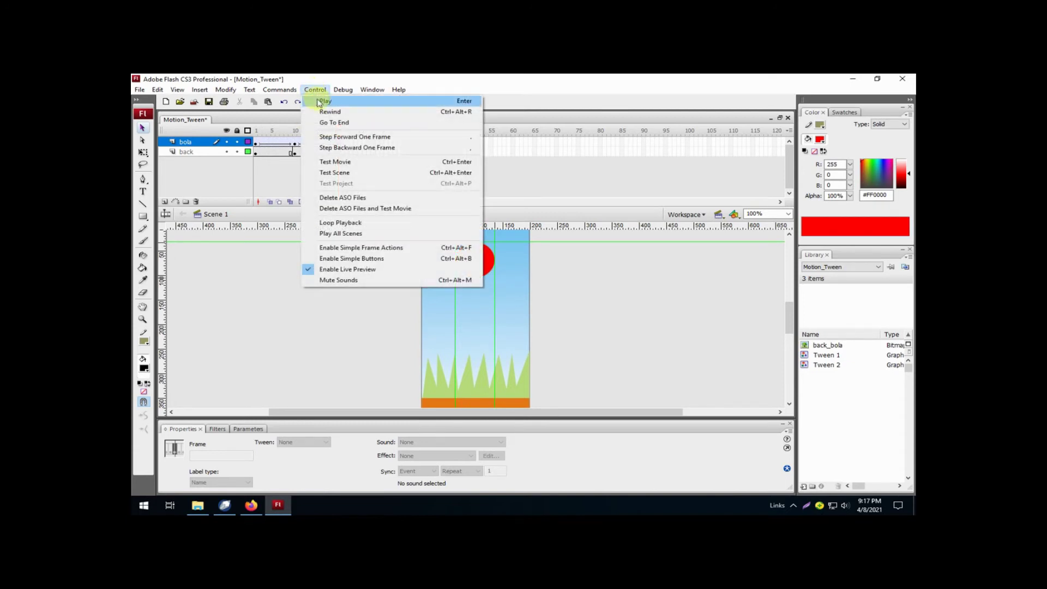
{"action": "left_click", "coordinate": [322, 101]}
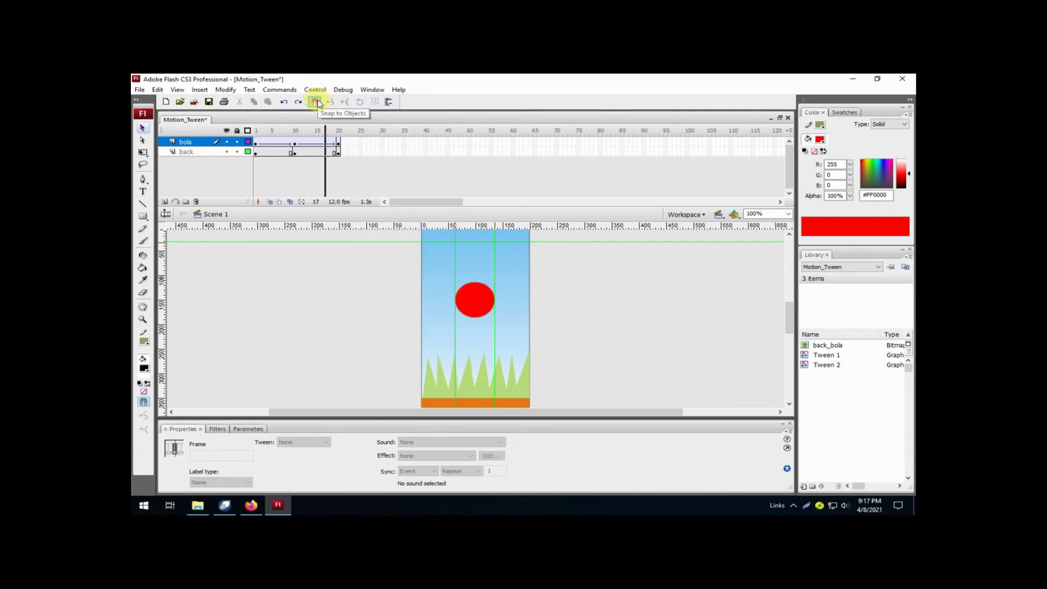
{"action": "left_click", "coordinate": [315, 90]}
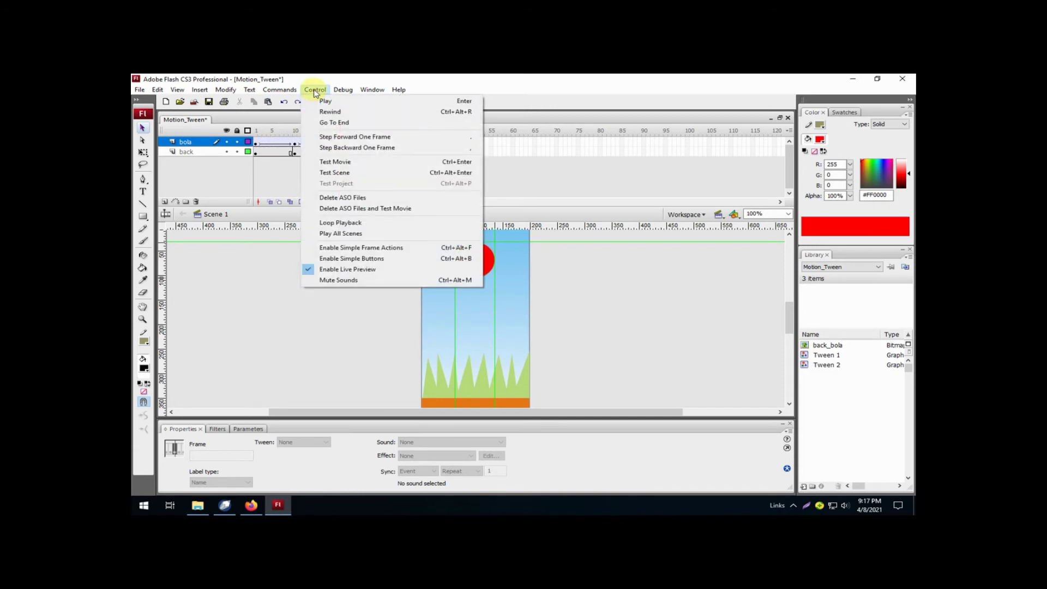
{"action": "left_click", "coordinate": [330, 162]}
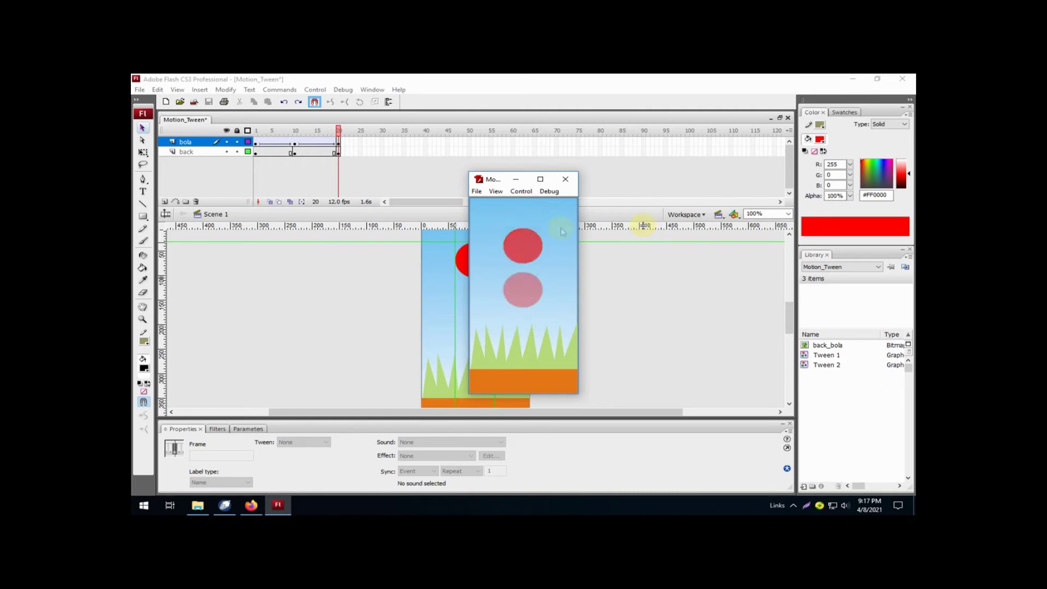
{"action": "left_click", "coordinate": [565, 179]}
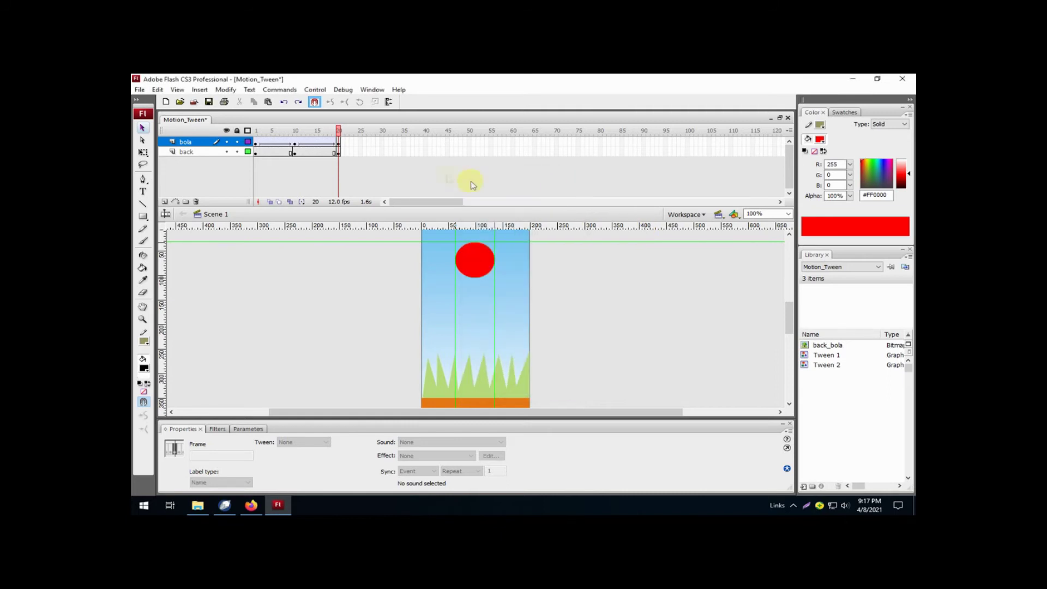
Step: Save the document and export the movie as an animated GIF named Motion_Tween.gif in the FF_003_MTween folder, keeping the default GIF settings
{"action": "left_click", "coordinate": [139, 90]}
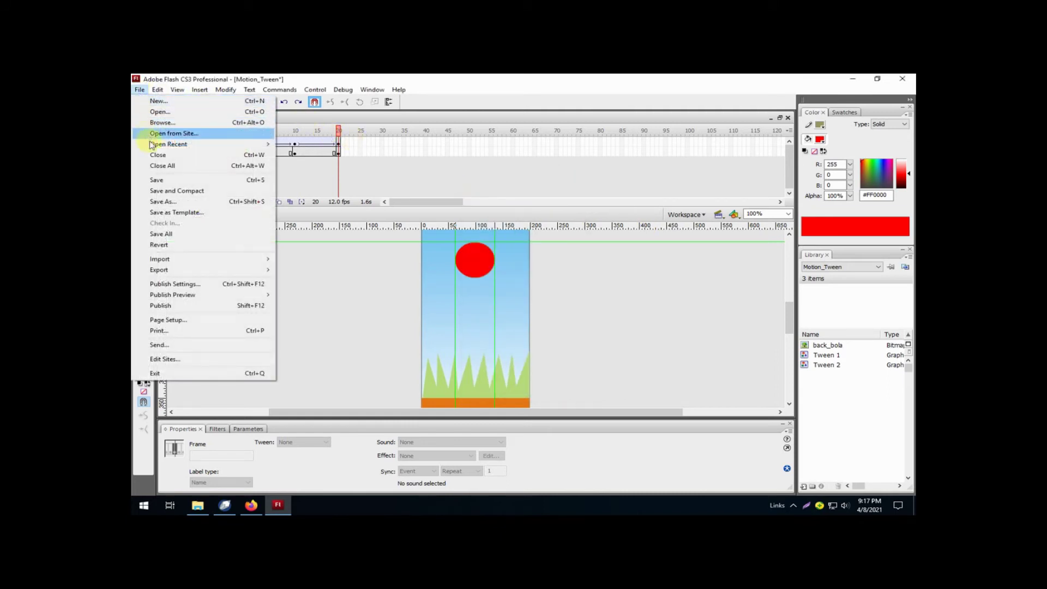
{"action": "left_click", "coordinate": [171, 179]}
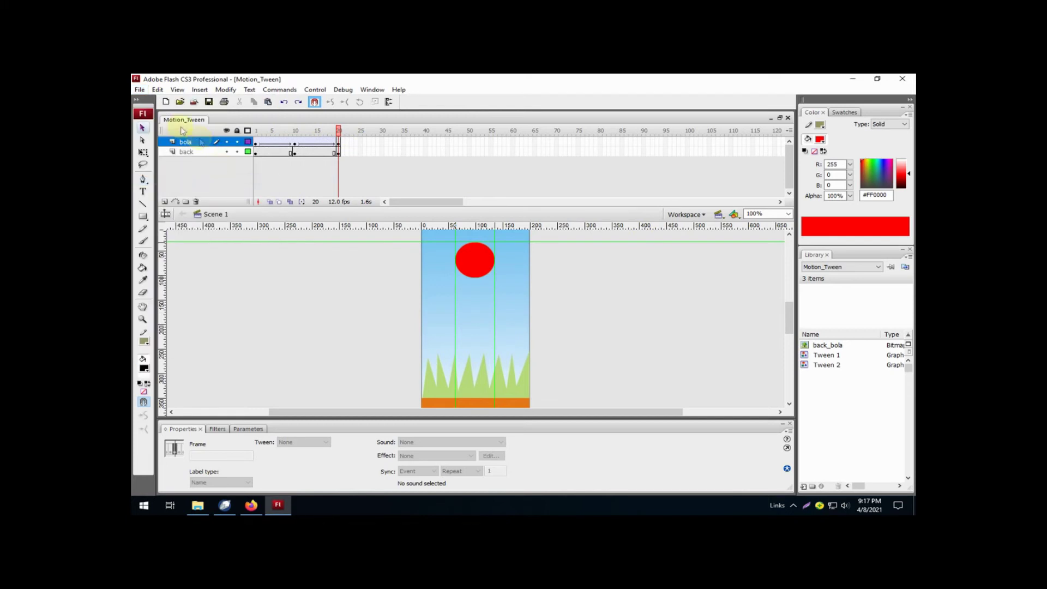
{"action": "left_click", "coordinate": [140, 90]}
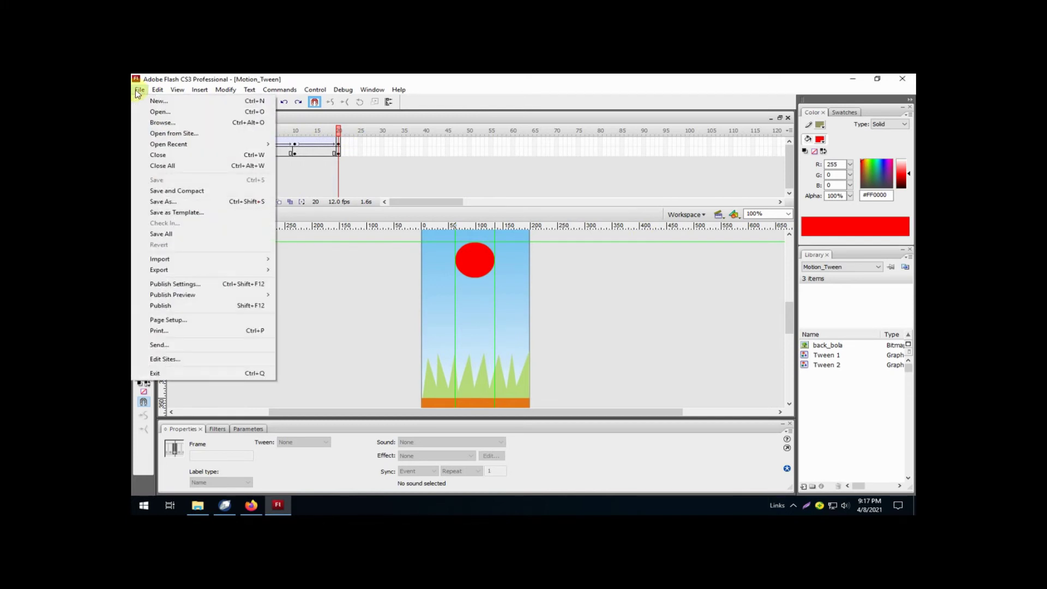
{"action": "mouse_move", "coordinate": [212, 275]}
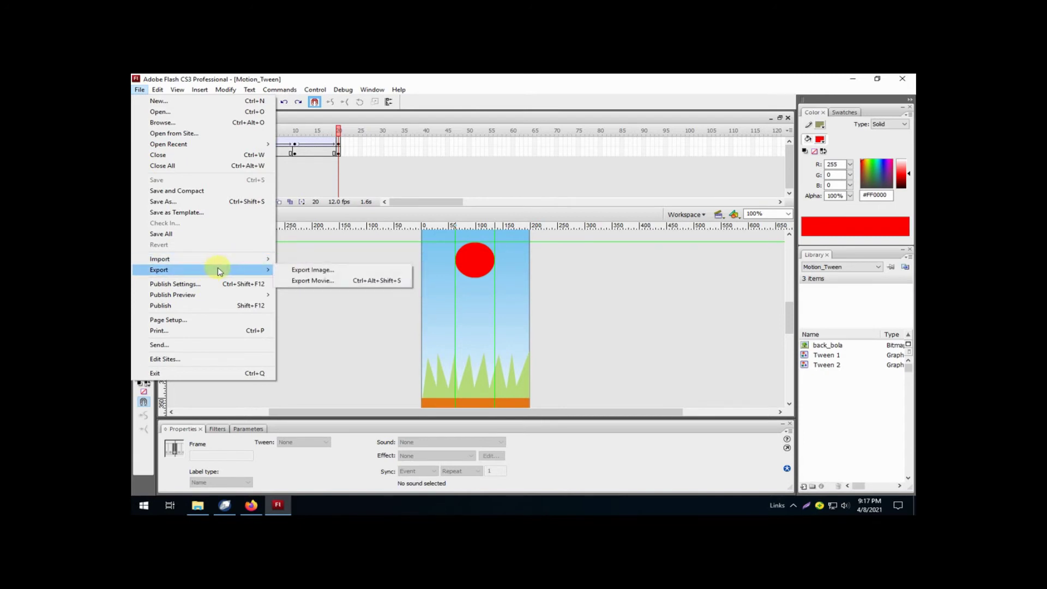
{"action": "left_click", "coordinate": [327, 281]}
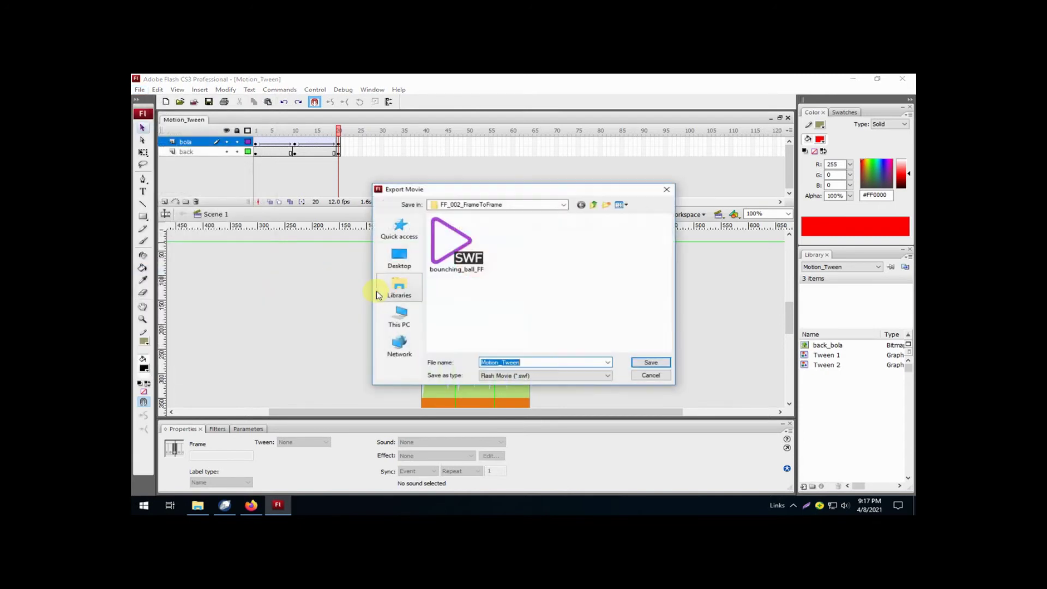
{"action": "left_click", "coordinate": [594, 205]}
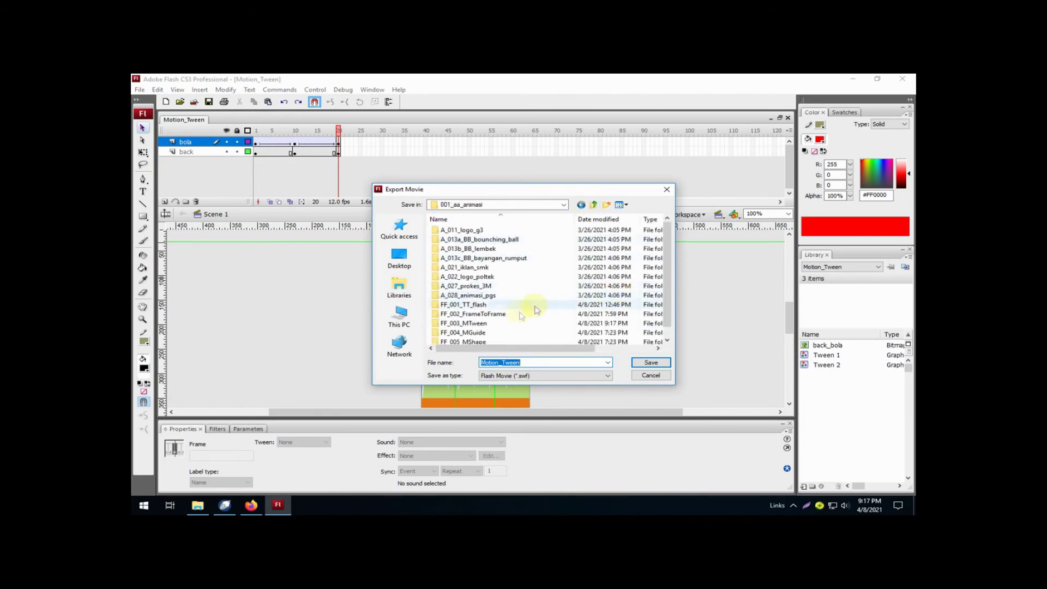
{"action": "double_click", "coordinate": [487, 324]}
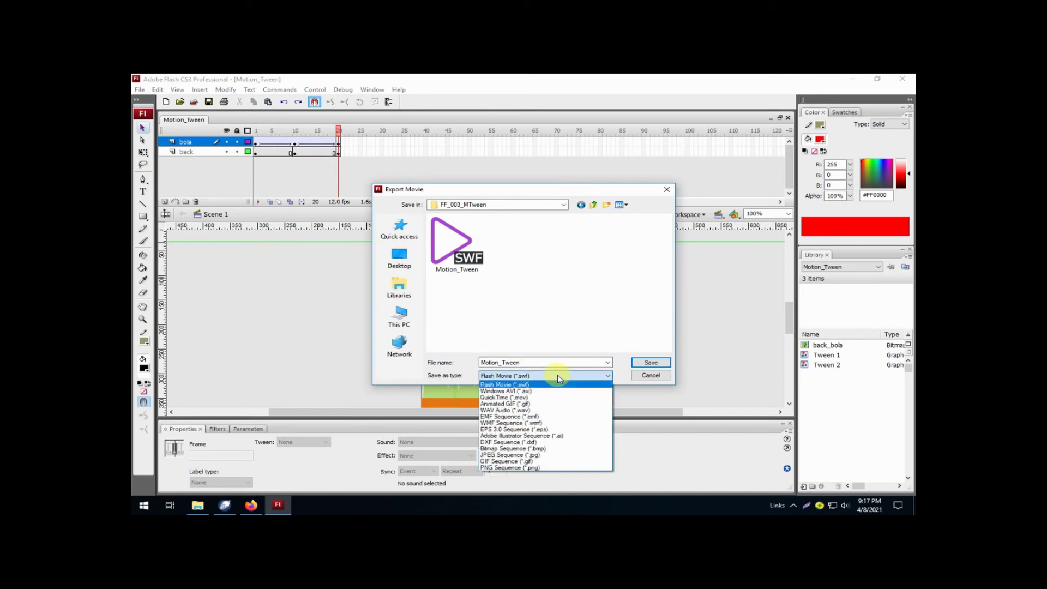
{"action": "left_click", "coordinate": [553, 404]}
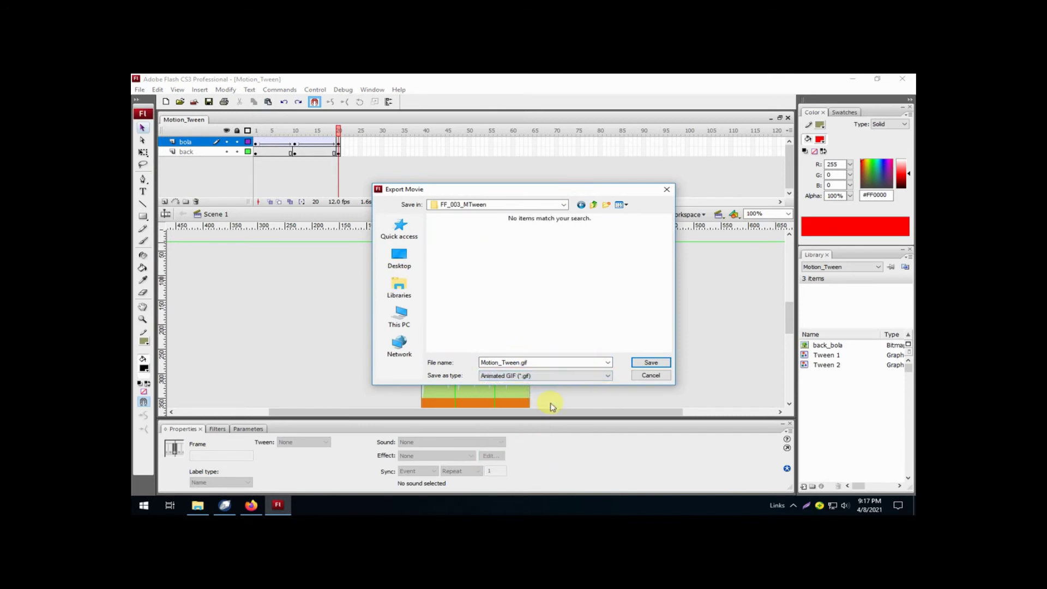
{"action": "left_click", "coordinate": [649, 363]}
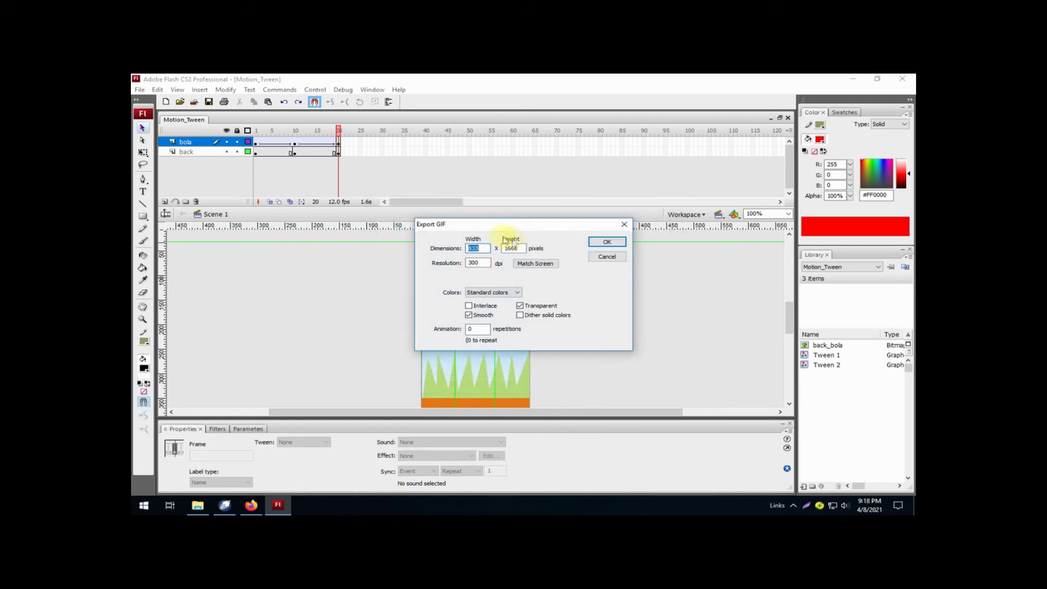
{"action": "left_click", "coordinate": [597, 242]}
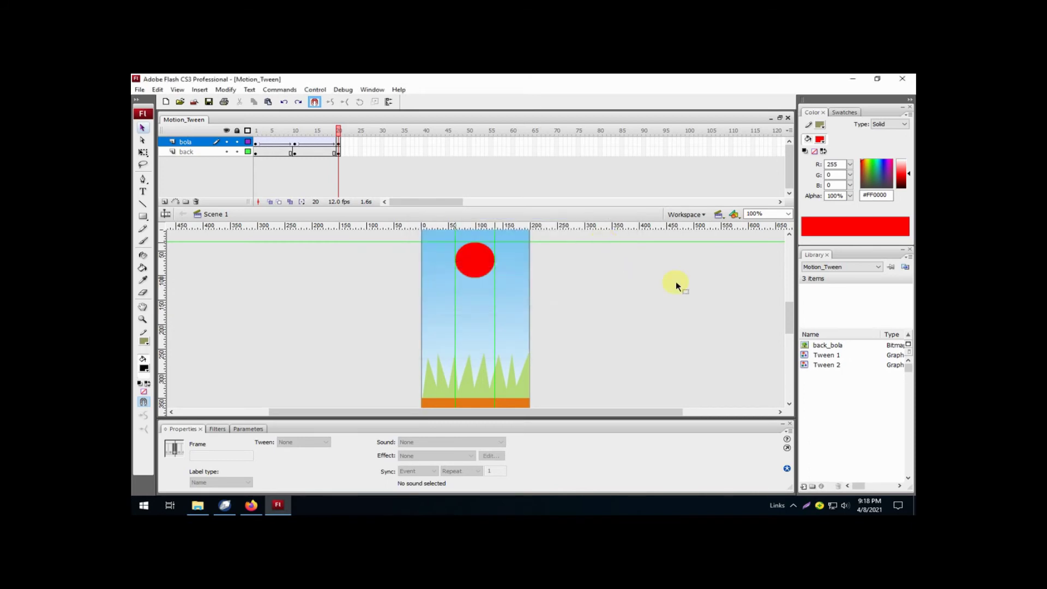
Step: Switch to PowerPoint and open the recent Presentation1 from the FF_002_FrameToFrame folder
{"action": "left_click", "coordinate": [854, 80]}
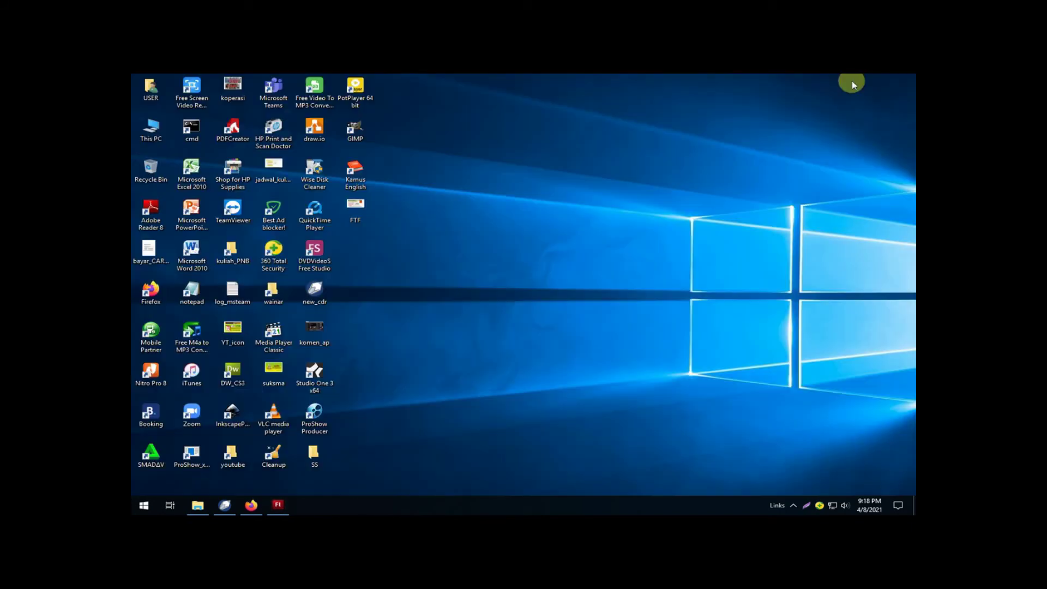
{"action": "double_click", "coordinate": [191, 206]}
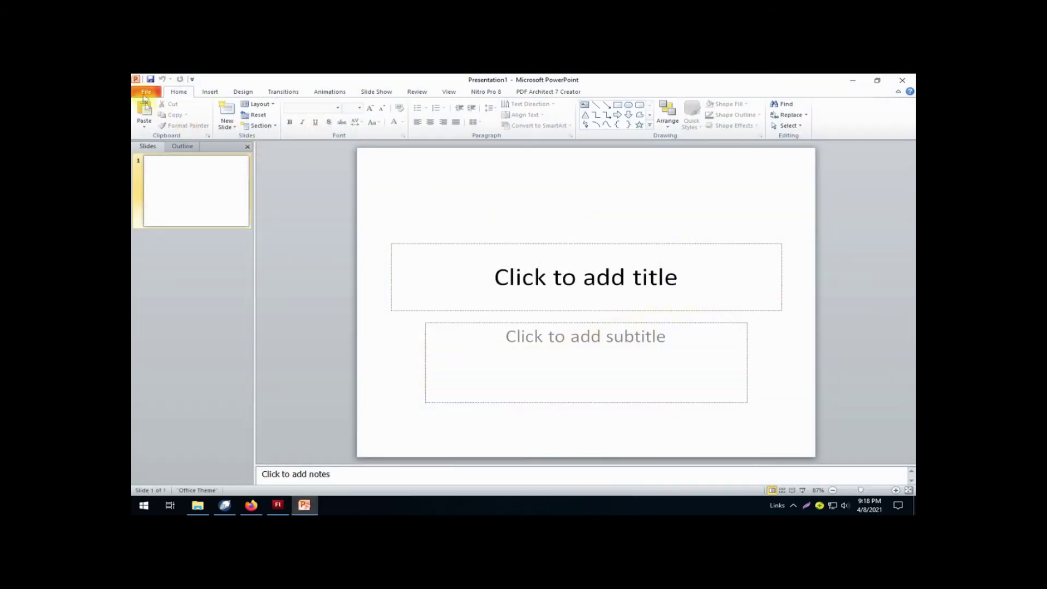
{"action": "left_click", "coordinate": [145, 94]}
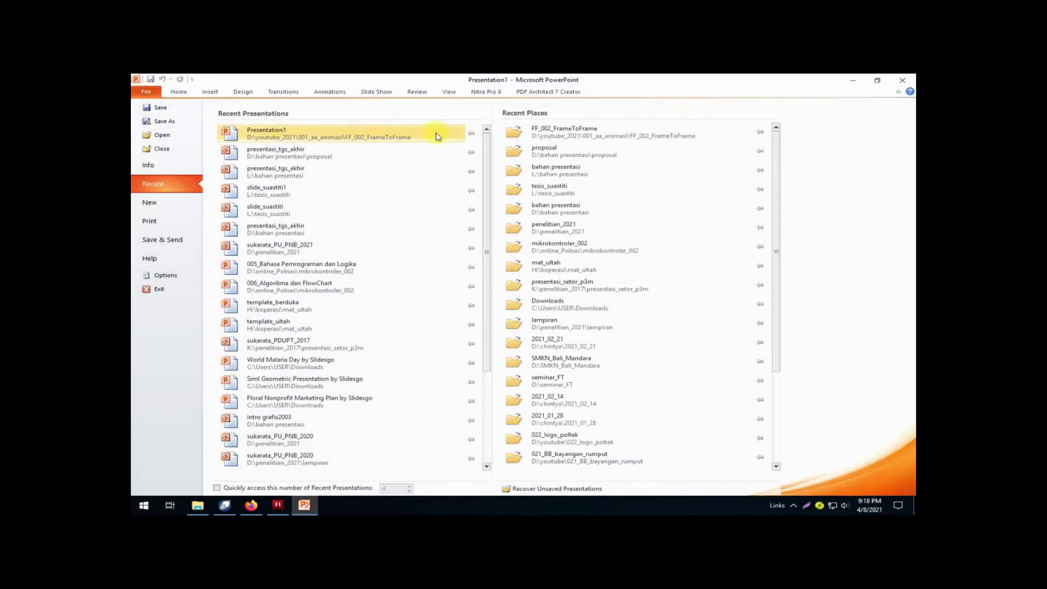
{"action": "left_click", "coordinate": [398, 139]}
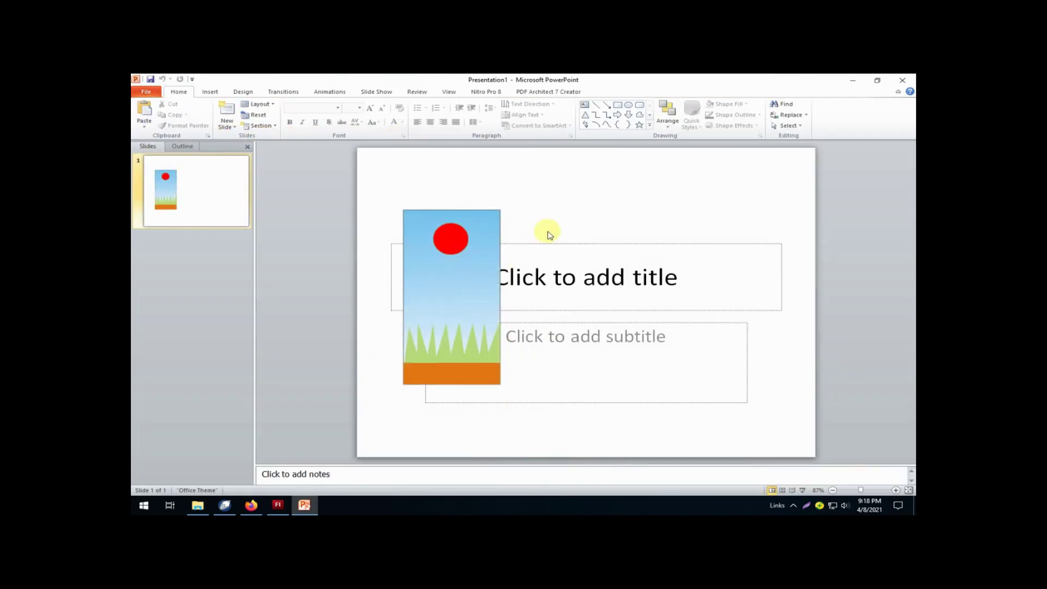
Step: Insert the Motion_Tween picture from D:\youtube_2021\001_aa_animasi\FF_003_MTween into the slide
{"action": "left_click", "coordinate": [201, 93]}
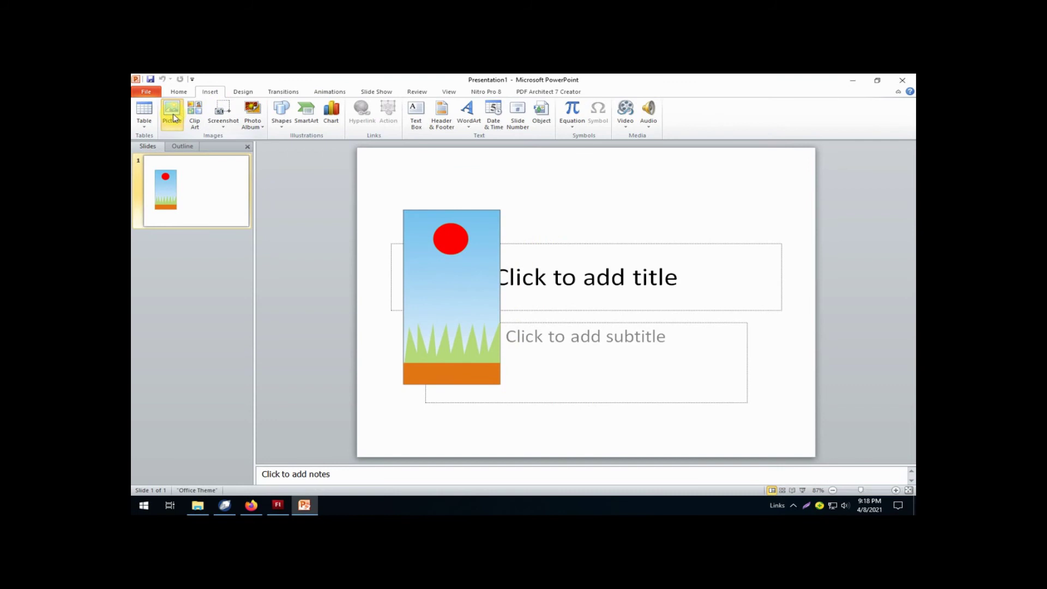
{"action": "left_click", "coordinate": [173, 119]}
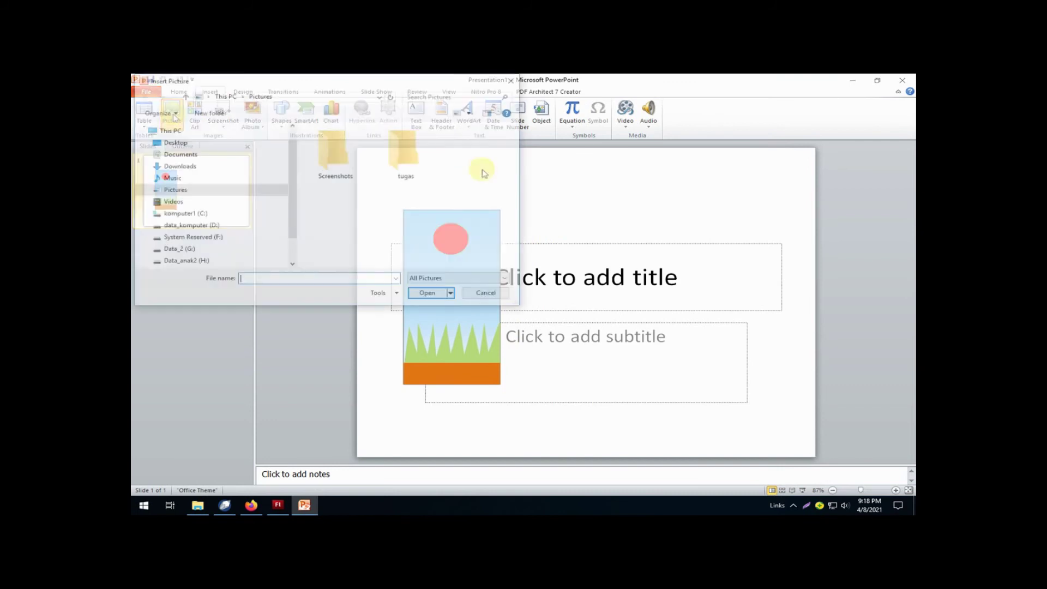
{"action": "left_click", "coordinate": [216, 229]}
{"action": "scroll", "coordinate": [409, 212], "scroll_direction": "down", "scroll_amount": 10}
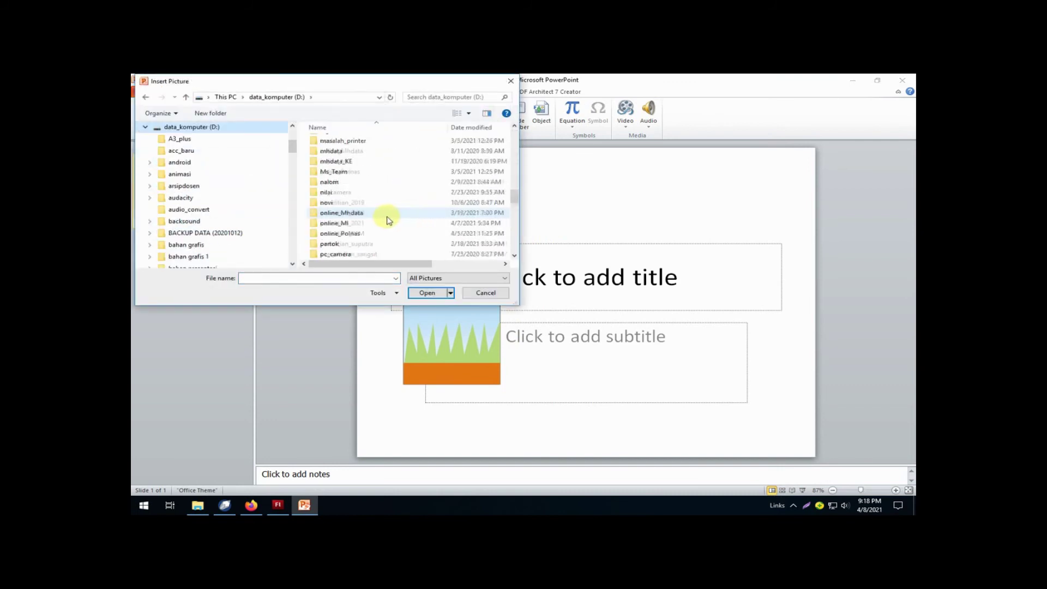
{"action": "scroll", "coordinate": [385, 224], "scroll_direction": "down", "scroll_amount": 3}
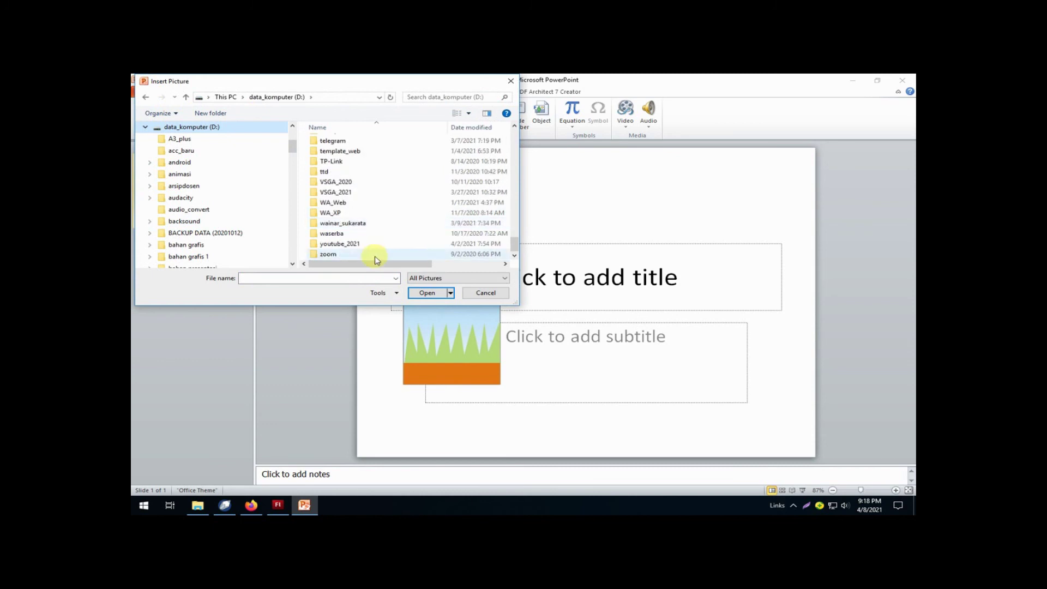
{"action": "double_click", "coordinate": [339, 244]}
{"action": "double_click", "coordinate": [357, 193]}
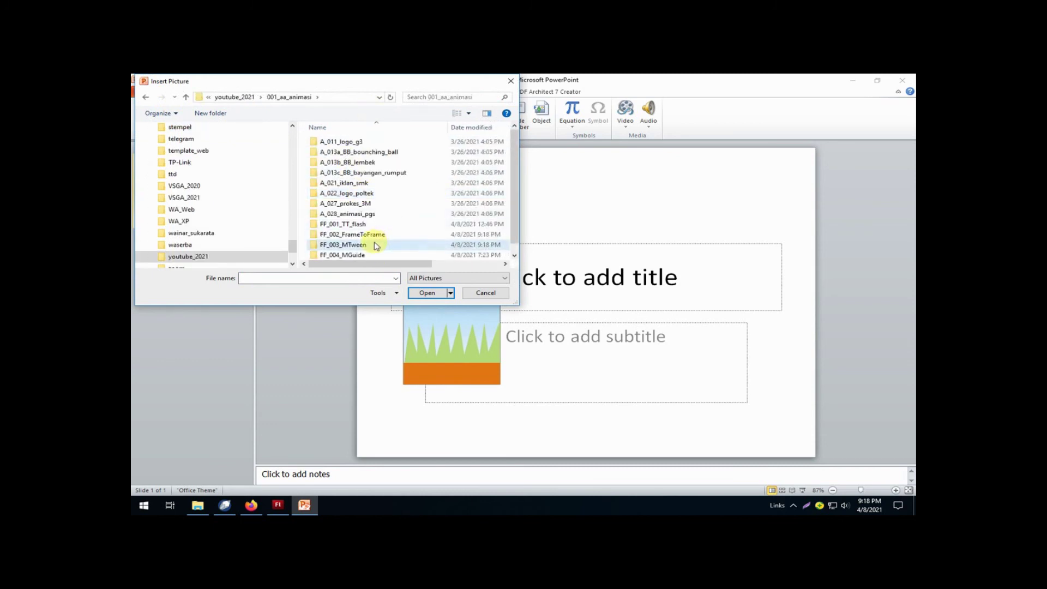
{"action": "double_click", "coordinate": [377, 246]}
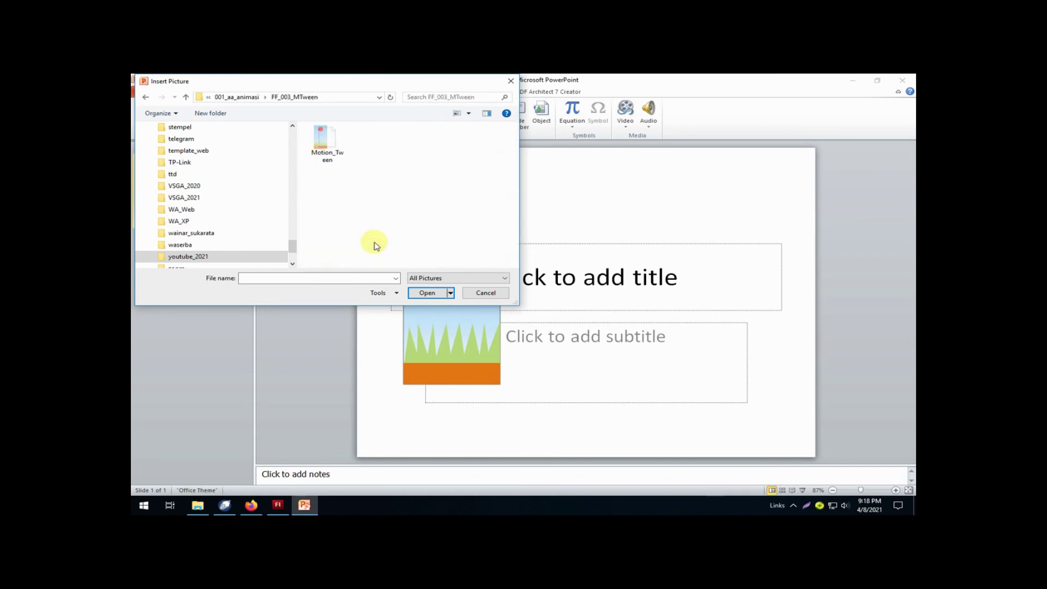
{"action": "left_click", "coordinate": [325, 140]}
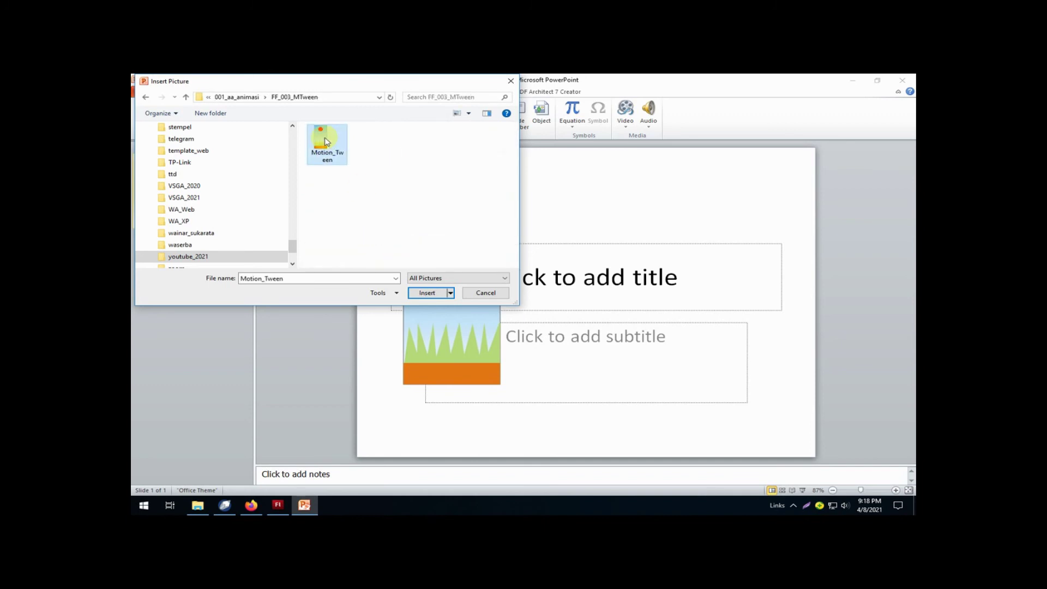
{"action": "left_click", "coordinate": [428, 294]}
Step: Move the new picture to the slide's bottom edge, to the right of the existing ball picture, and select the existing one
{"action": "left_click_drag", "start_coordinate": [495, 147], "coordinate": [562, 265]}
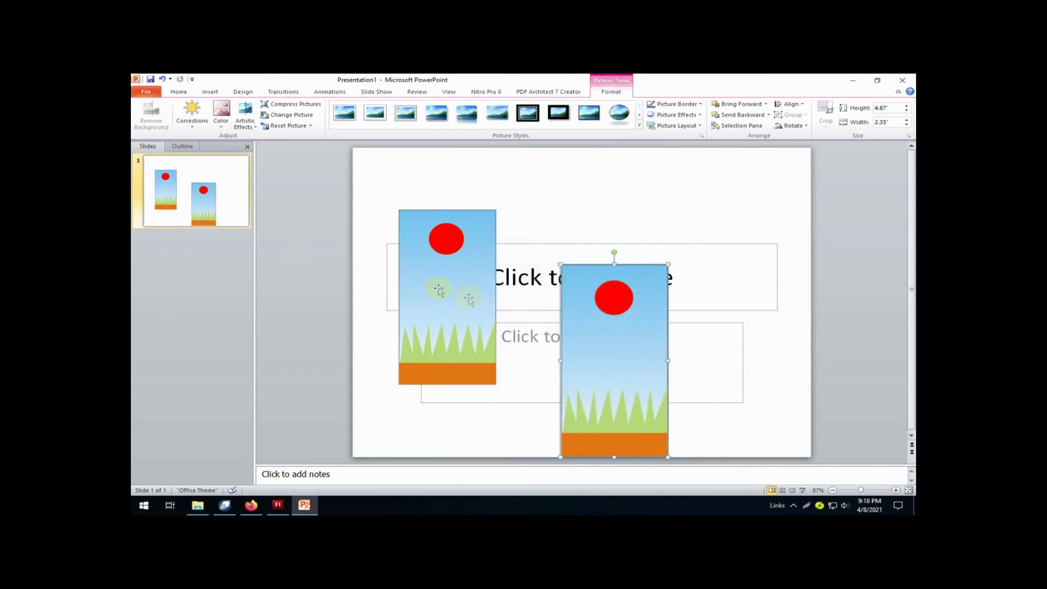
{"action": "left_click", "coordinate": [447, 270]}
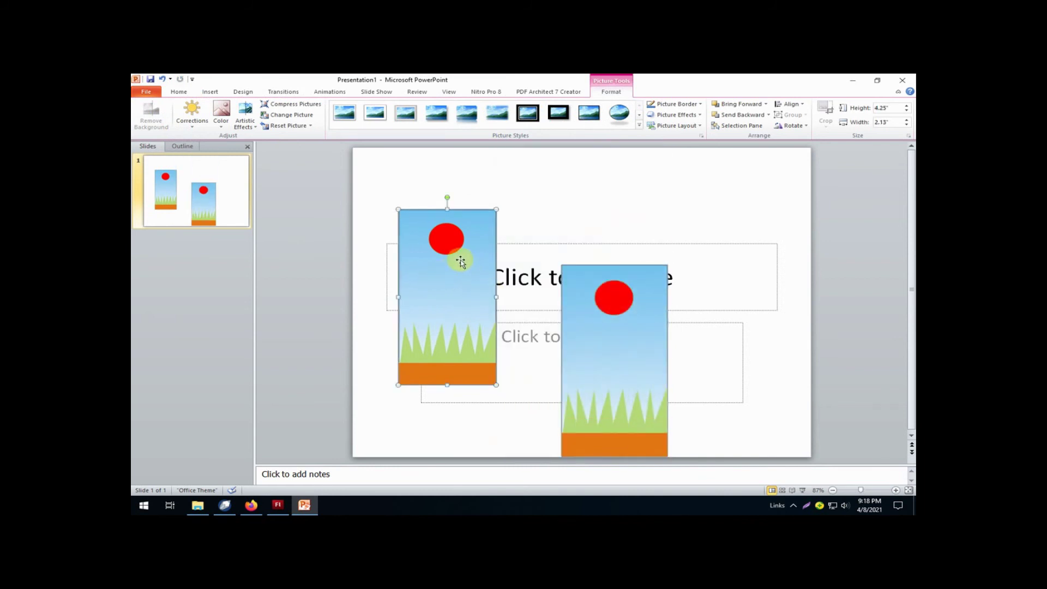